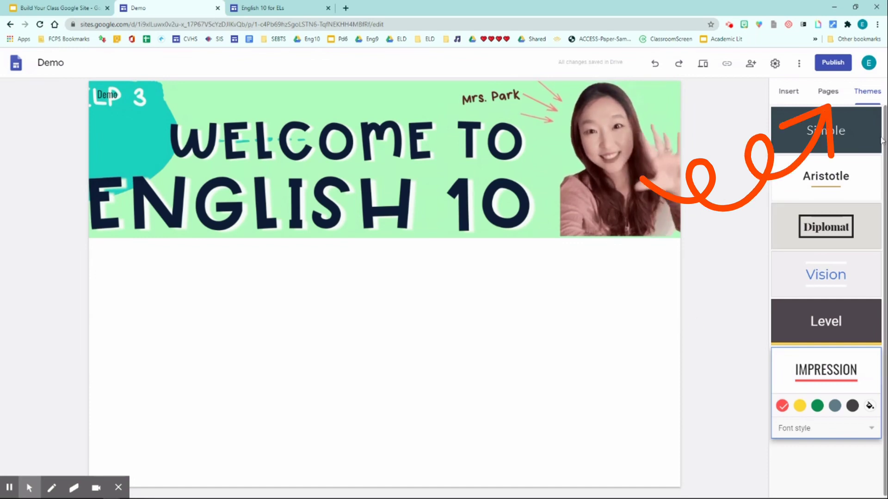
Create two subpages under Home named 'Classwork' and 'Contact'
left_click(828, 92)
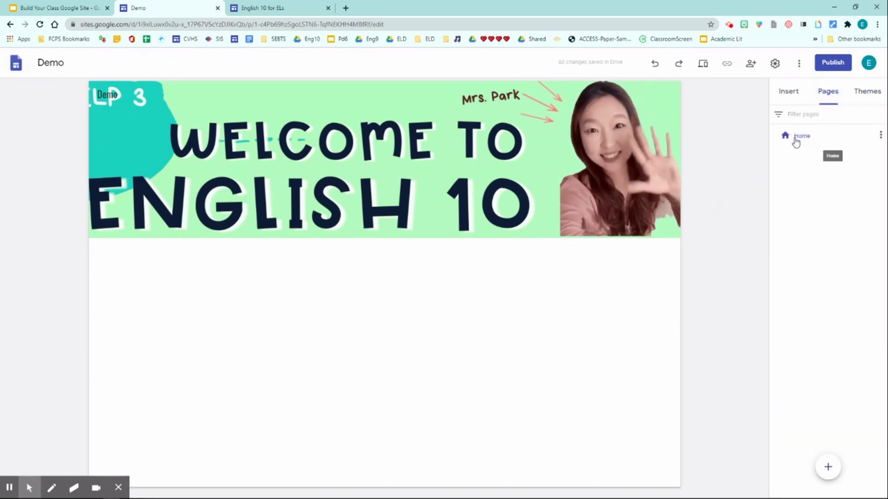
left_click(881, 136)
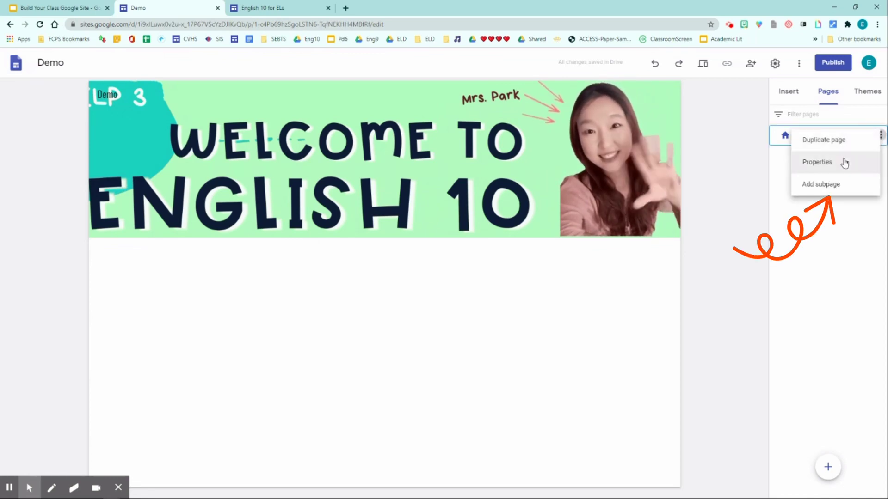
left_click(844, 185)
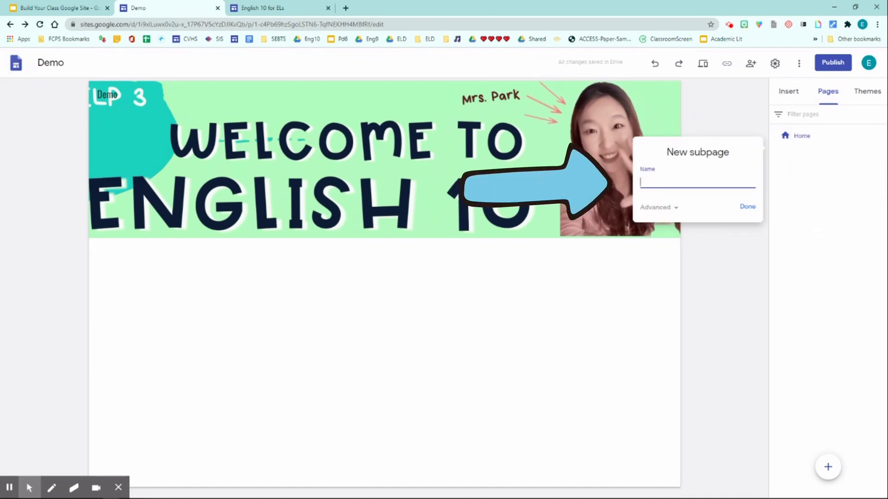
type("Classwork")
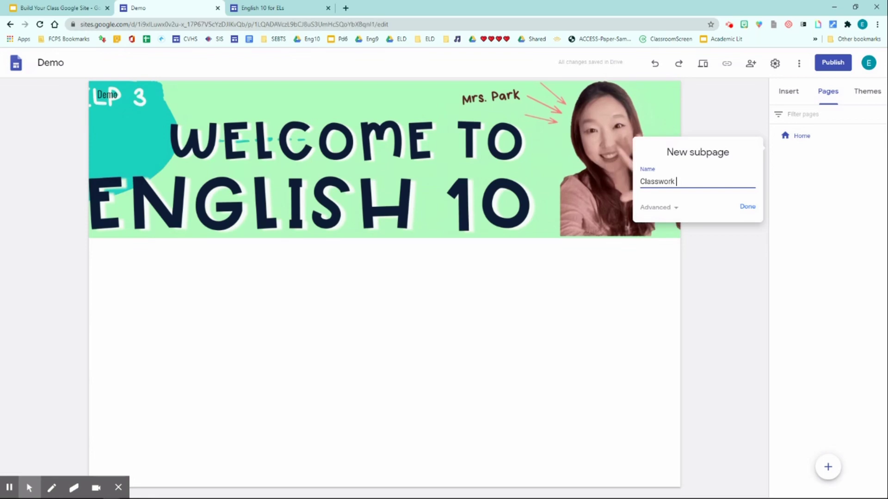
key("Return")
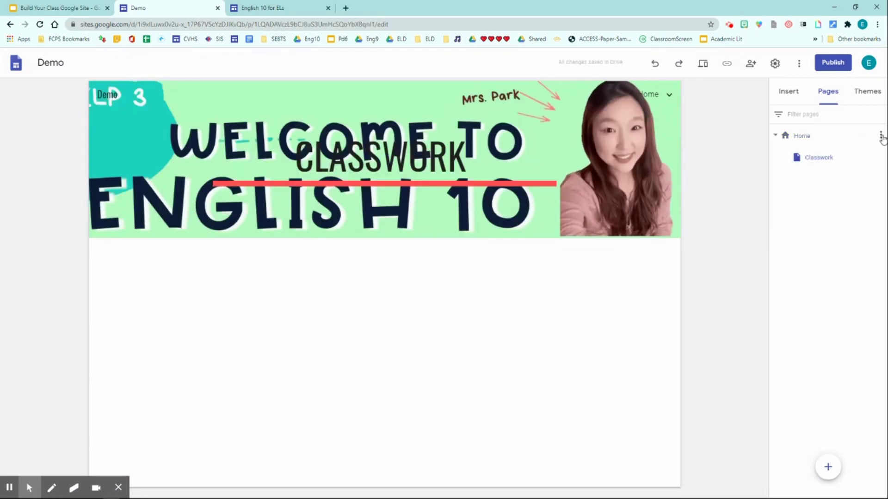
left_click(881, 136)
left_click(859, 183)
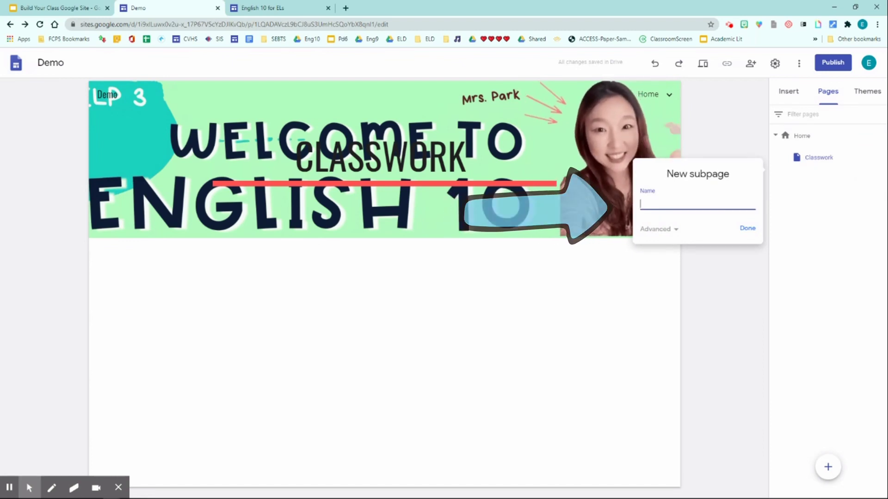
type("Contact")
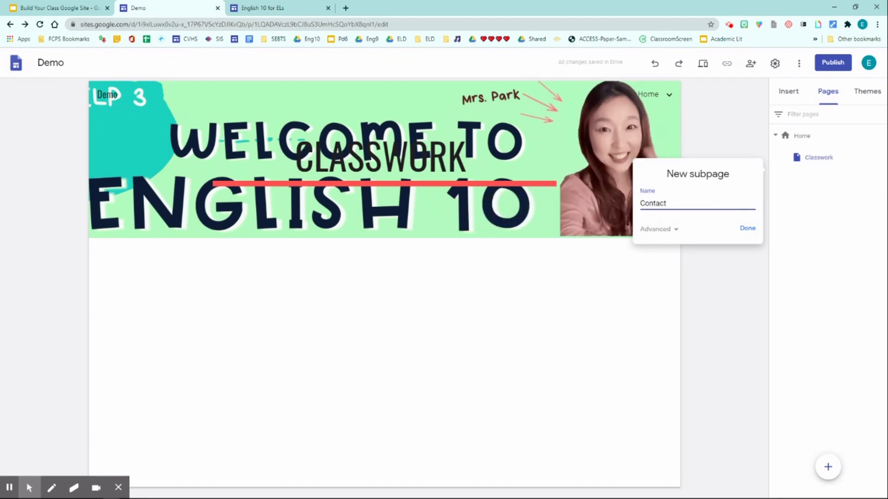
key("Return")
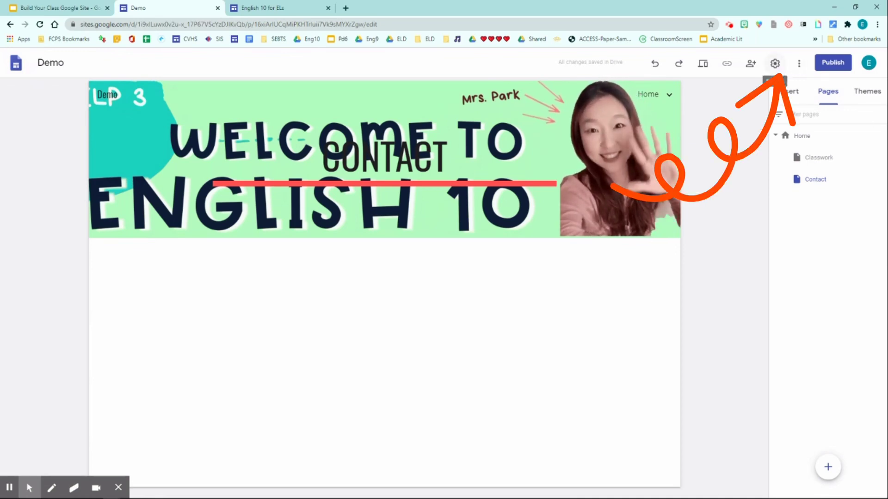
Set site navigation mode to Side and preview the result
left_click(775, 63)
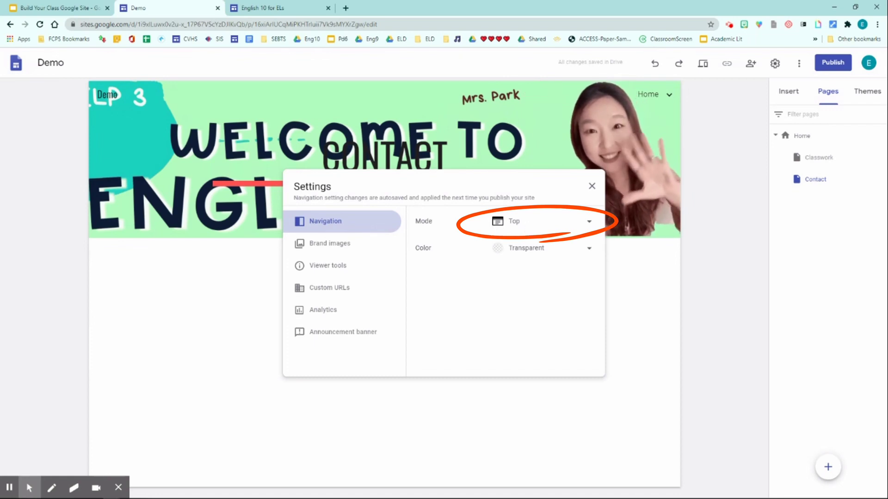
left_click(552, 223)
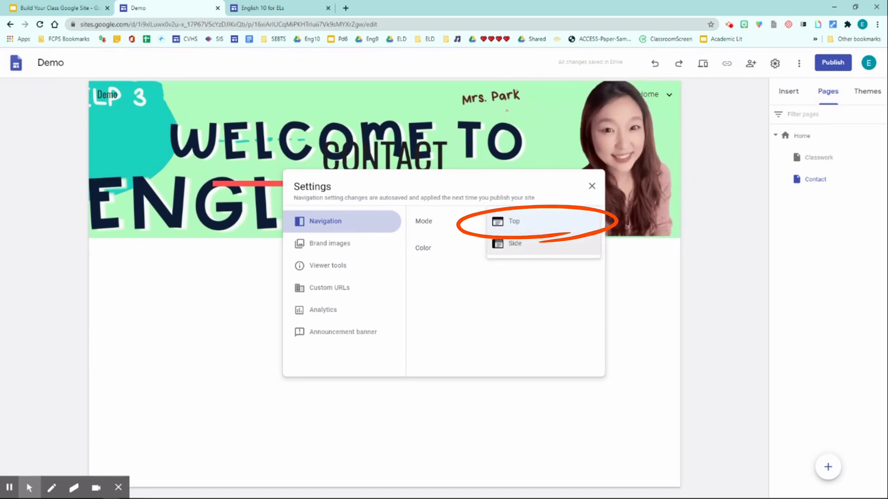
left_click(527, 246)
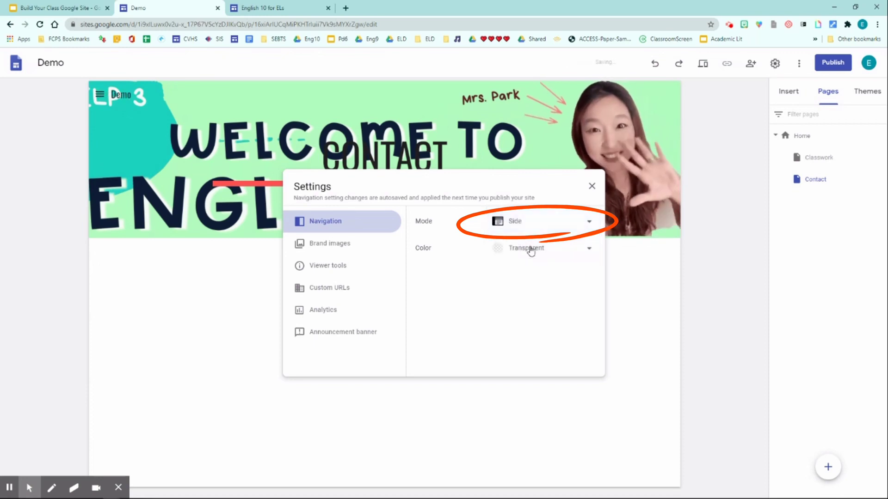
left_click(595, 188)
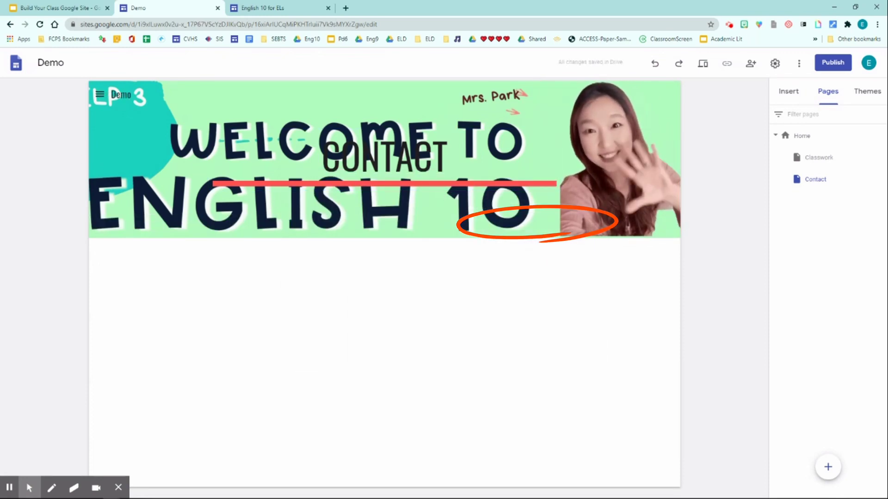
left_click(702, 67)
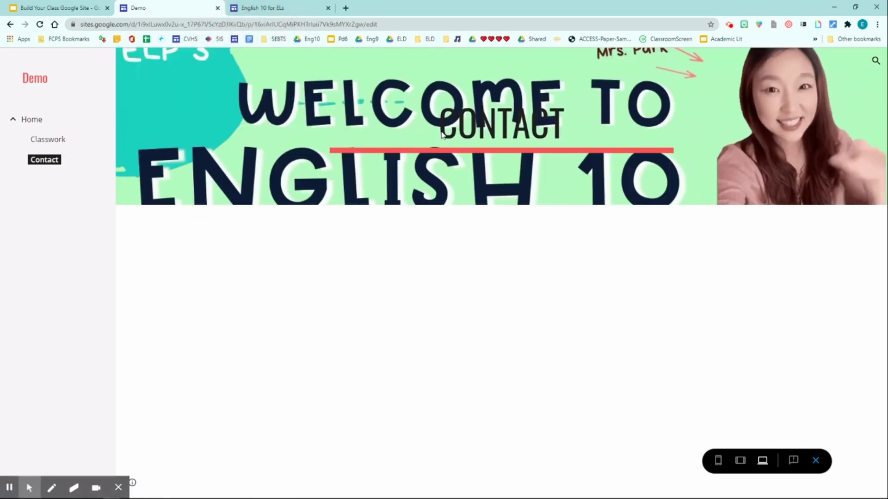
left_click(815, 461)
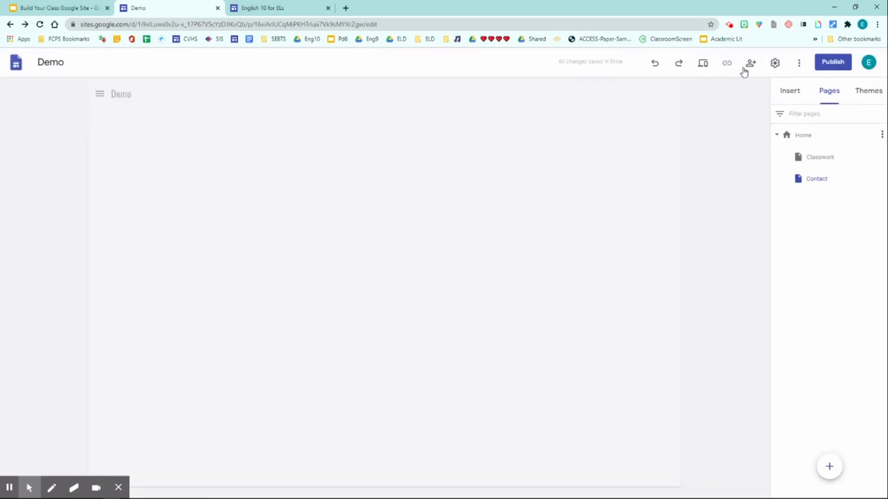
Switch navigation mode back to Top, preview again, and show Home's subpage links
left_click(775, 63)
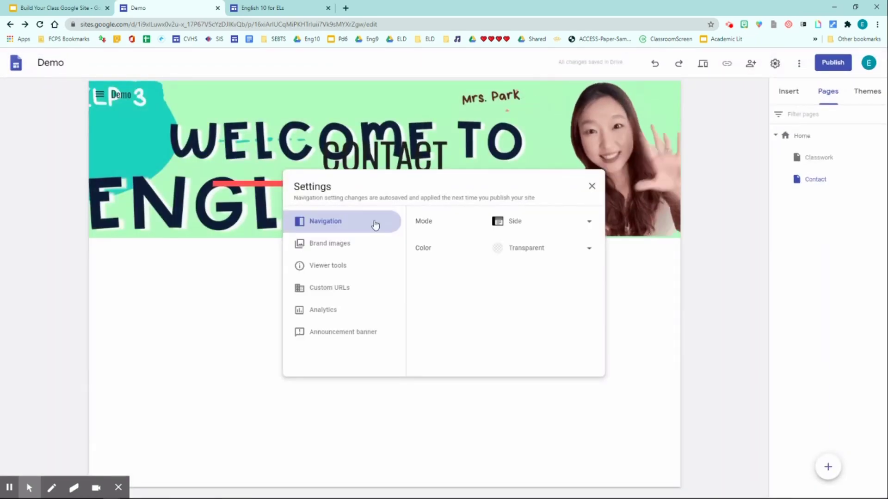
left_click(537, 224)
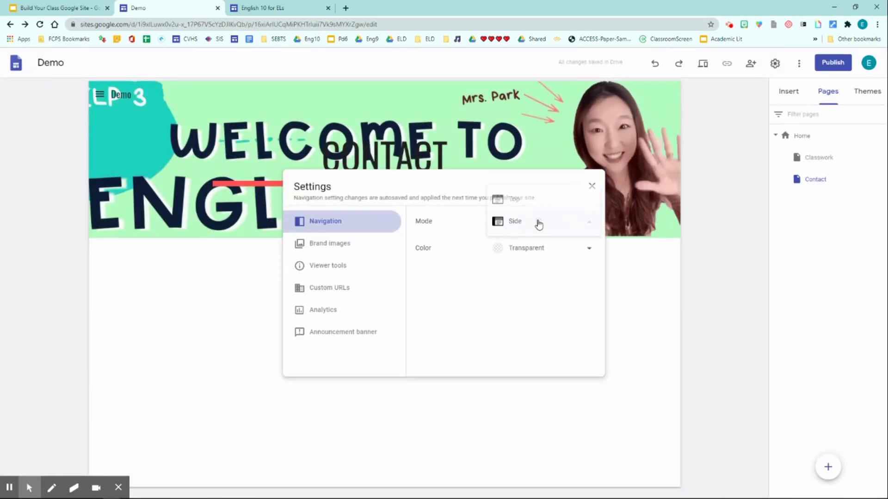
left_click(539, 197)
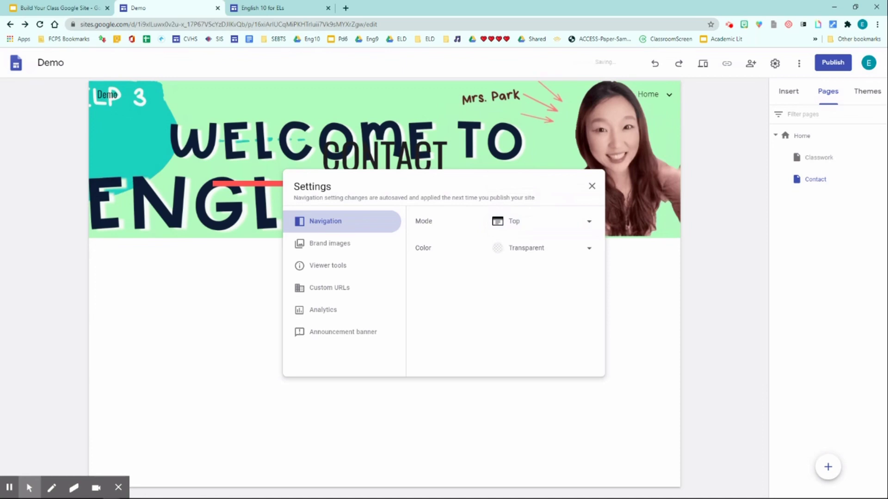
left_click(593, 185)
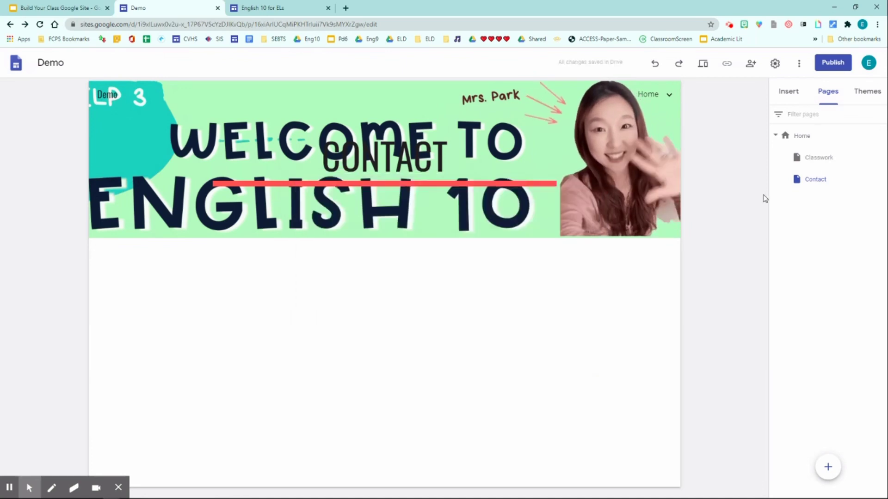
left_click(703, 65)
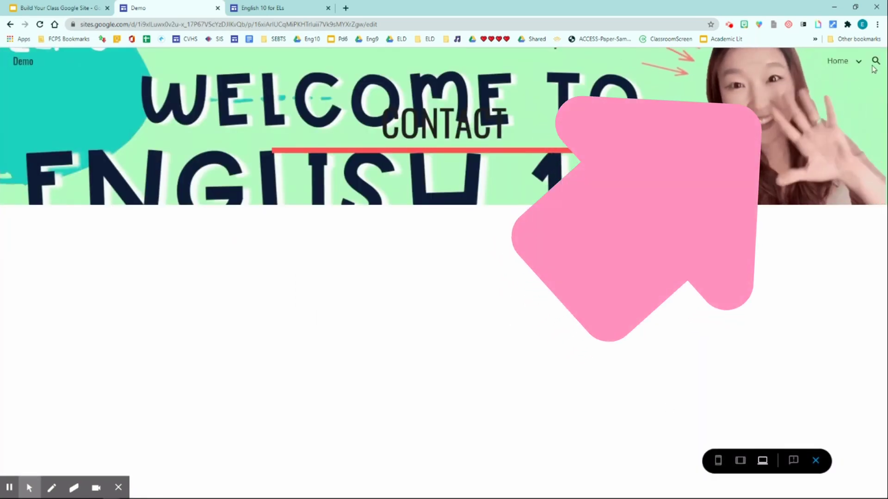
left_click(858, 60)
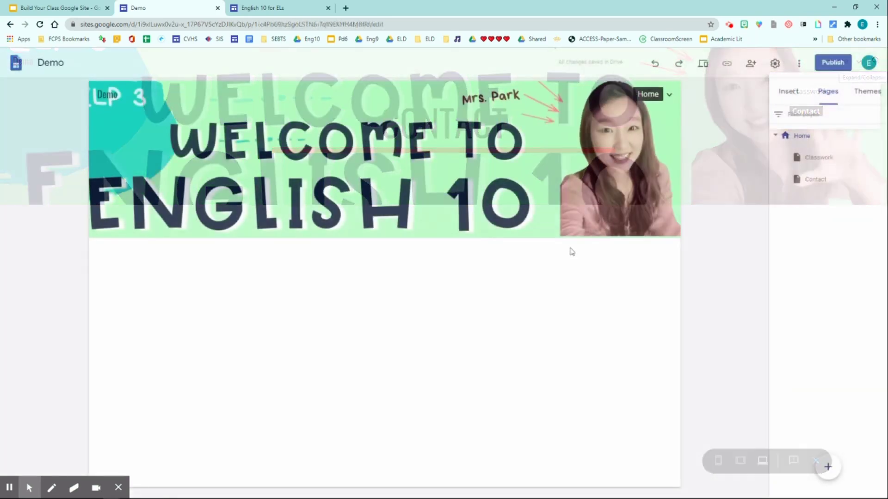
Switch back and forth between the Classwork and Contact pages, ending on Classwork
left_click(823, 162)
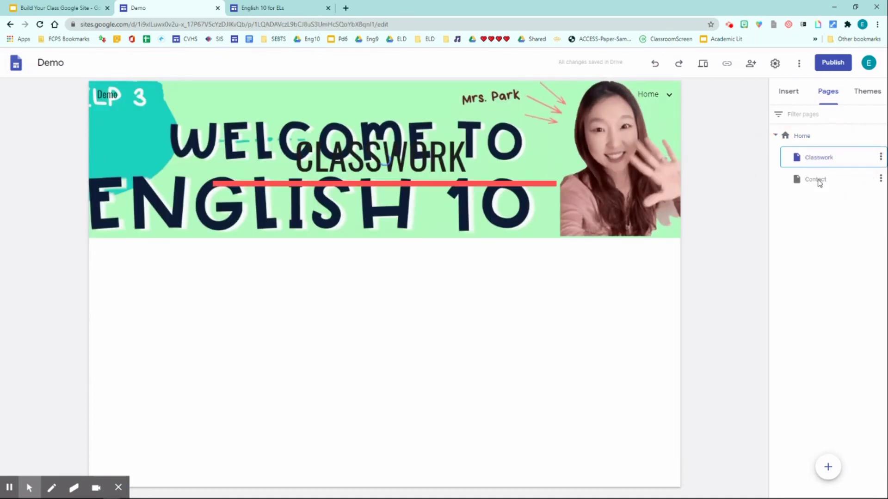
left_click(816, 179)
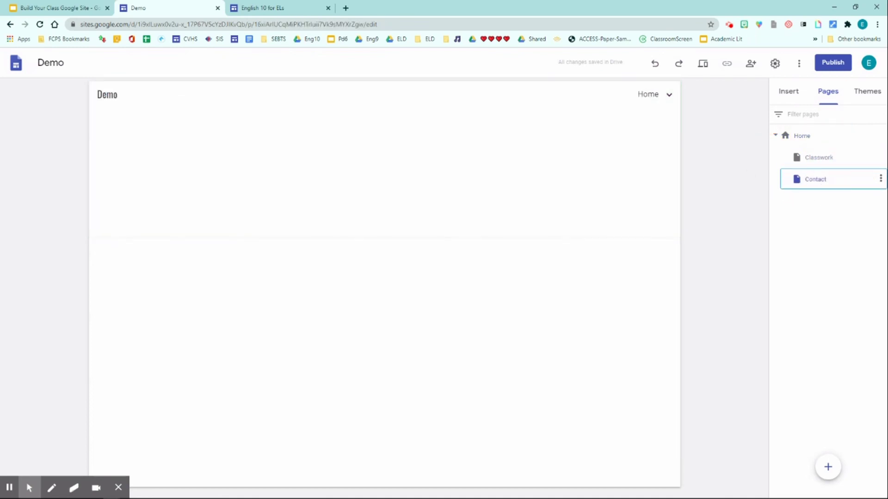
left_click(821, 159)
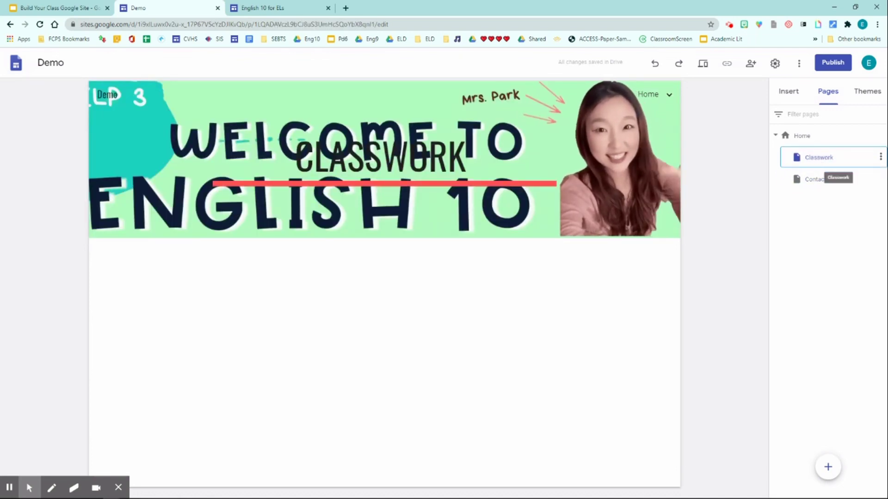
left_click(816, 181)
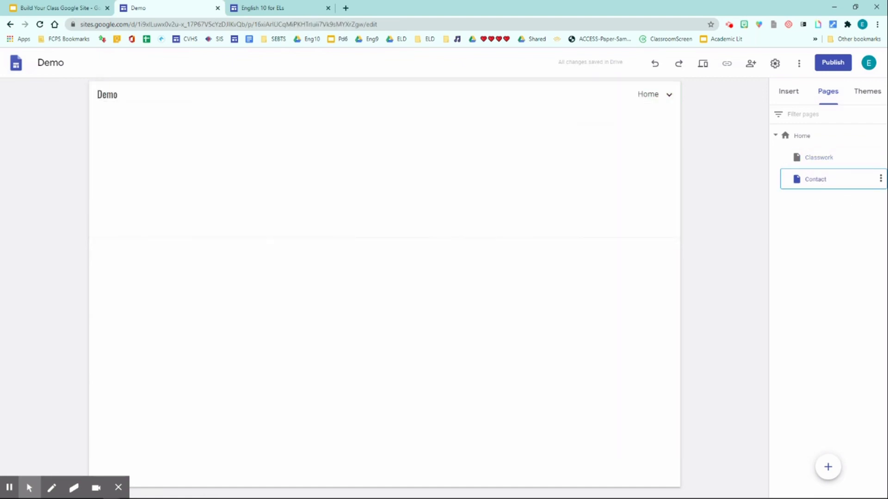
left_click(819, 158)
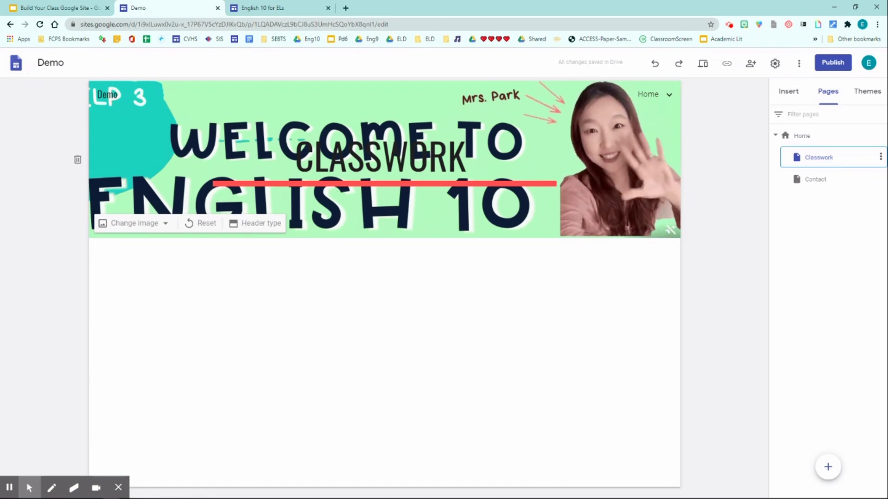
Replace the Classwork header image with the uploaded Google Classroom Banner (1).jpg
left_click(136, 223)
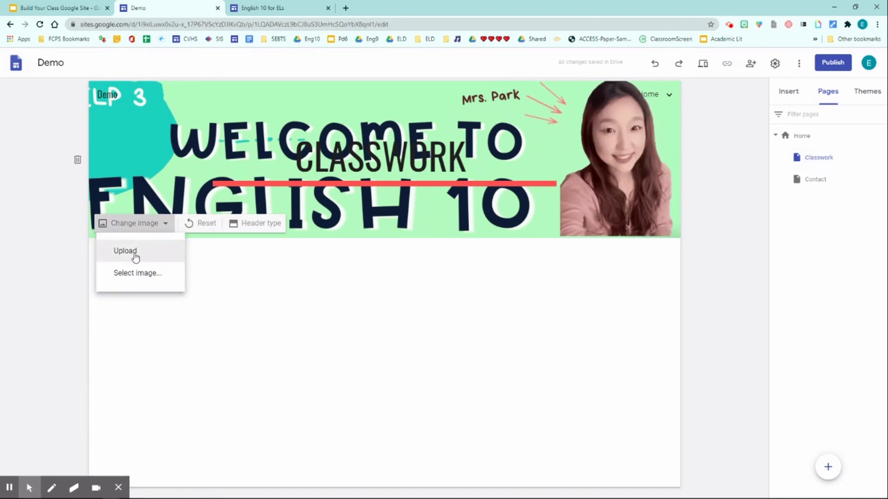
left_click(126, 252)
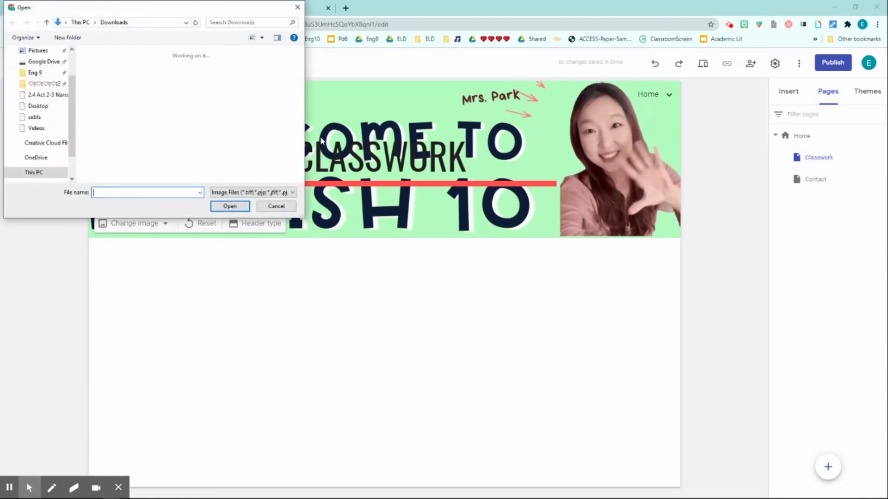
left_click_drag(301, 57, 301, 158)
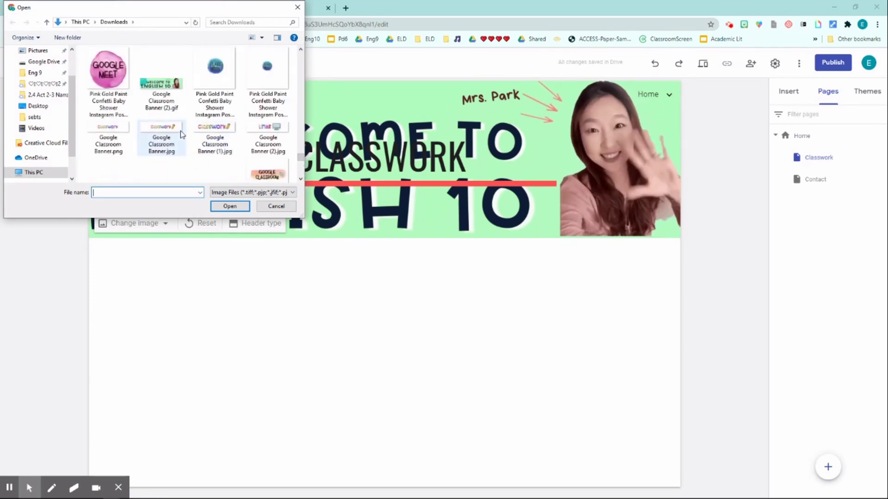
left_click(215, 134)
left_click(230, 205)
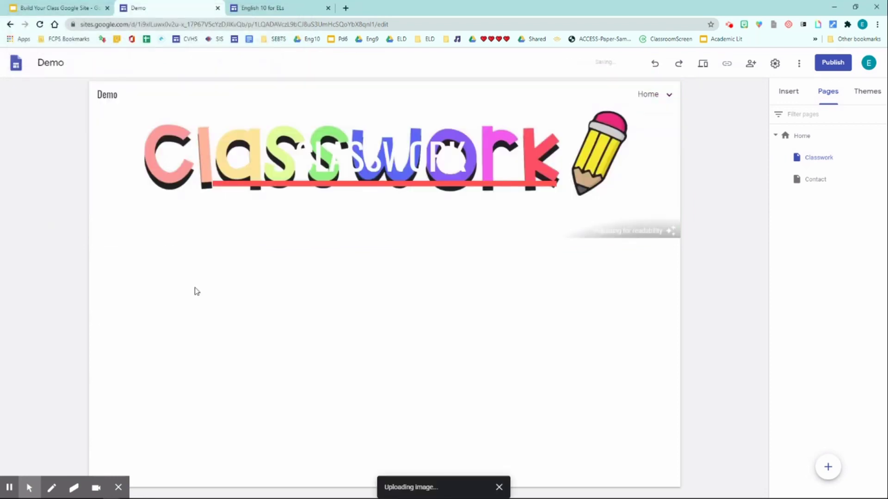
Delete the CLASSWORK title from the header and go to the Contact page
left_click(403, 138)
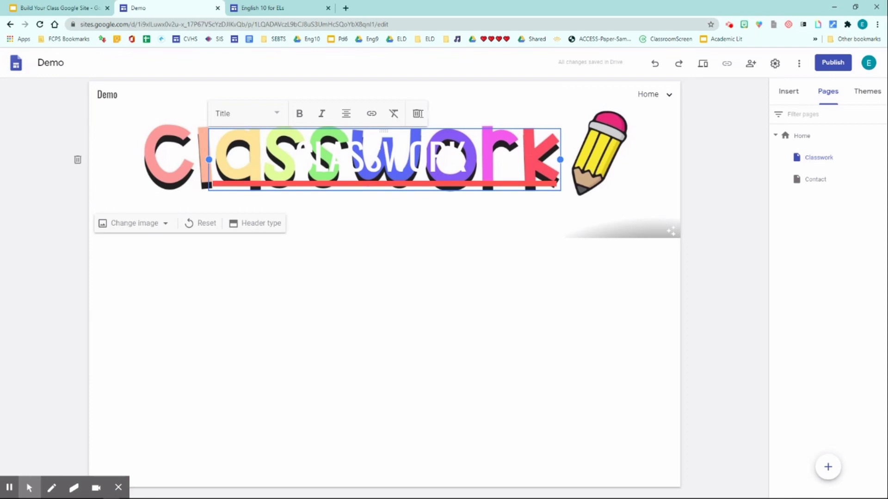
left_click(418, 113)
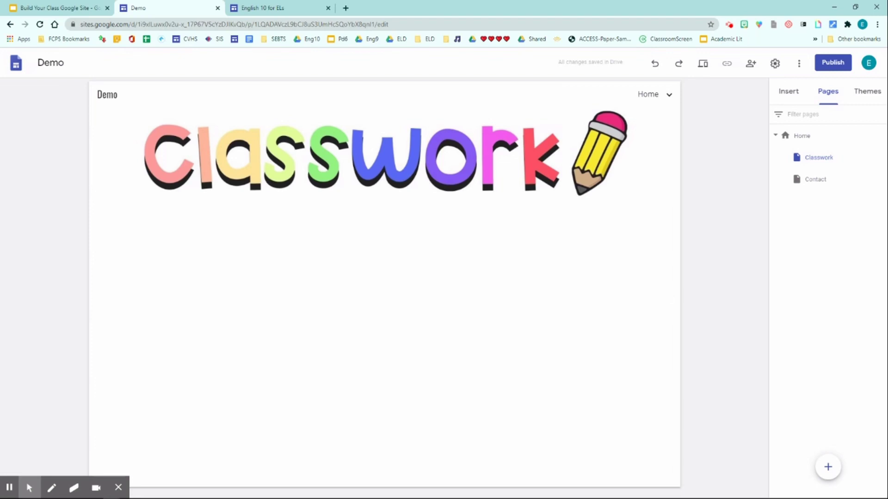
left_click(818, 180)
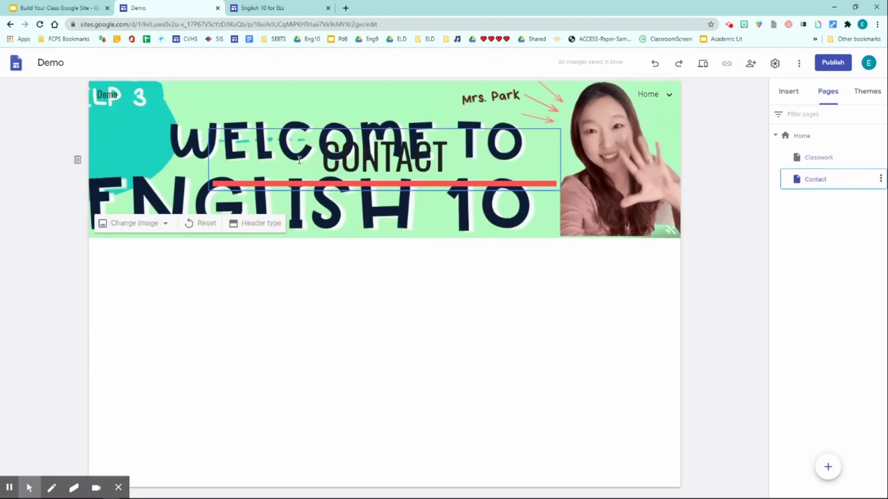
Set the Contact header image to the blue polka-dot gallery background
left_click(117, 228)
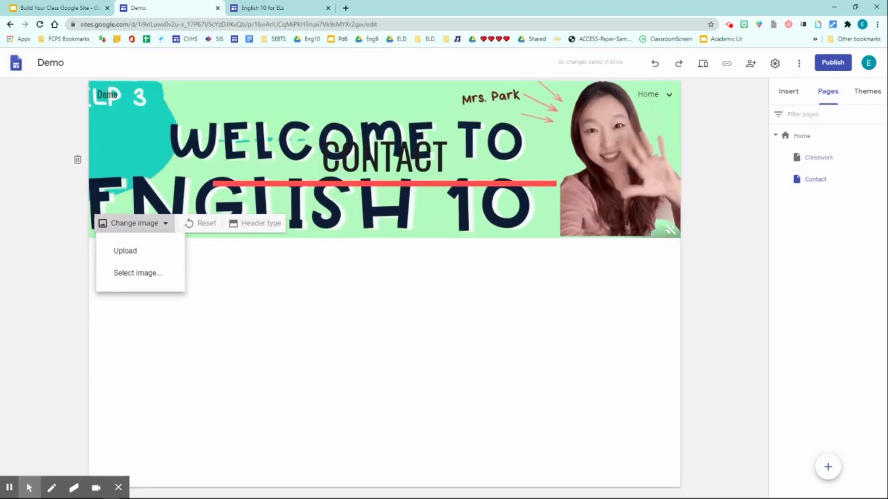
left_click(135, 274)
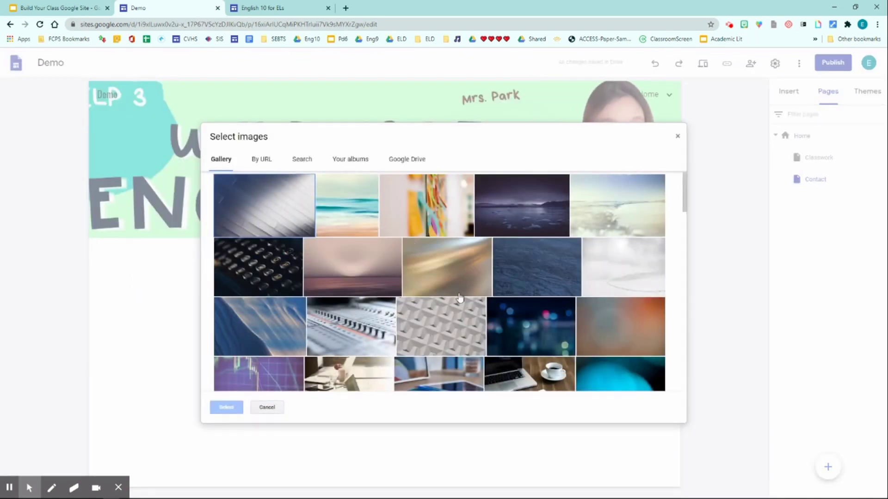
scroll(519, 286, "down", 3)
scroll(519, 285, "down", 10)
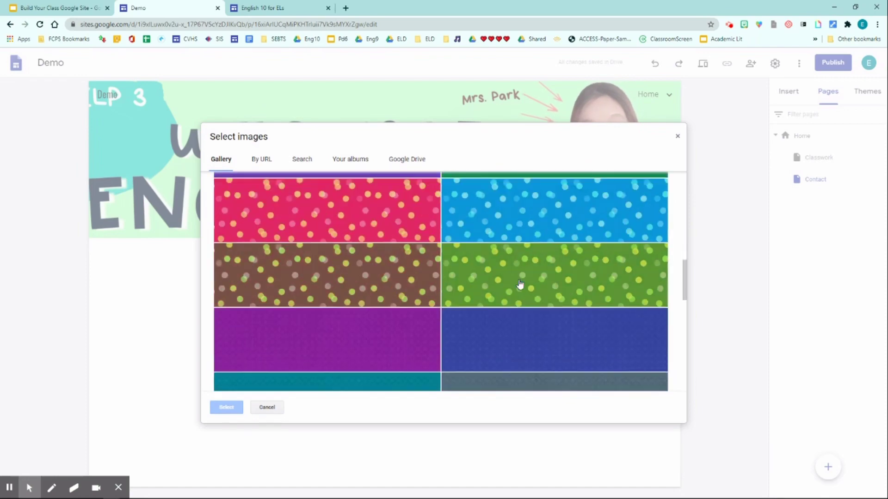
scroll(522, 289, "up", 5)
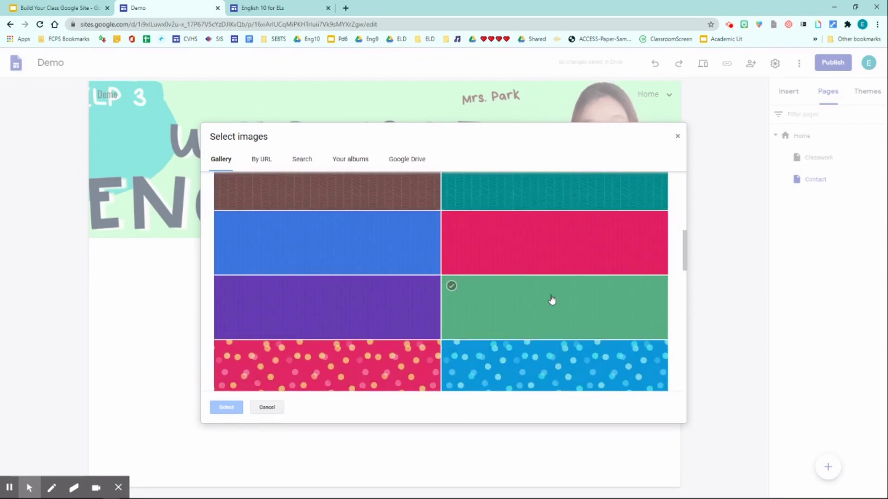
scroll(551, 302, "down", 3)
left_click(570, 276)
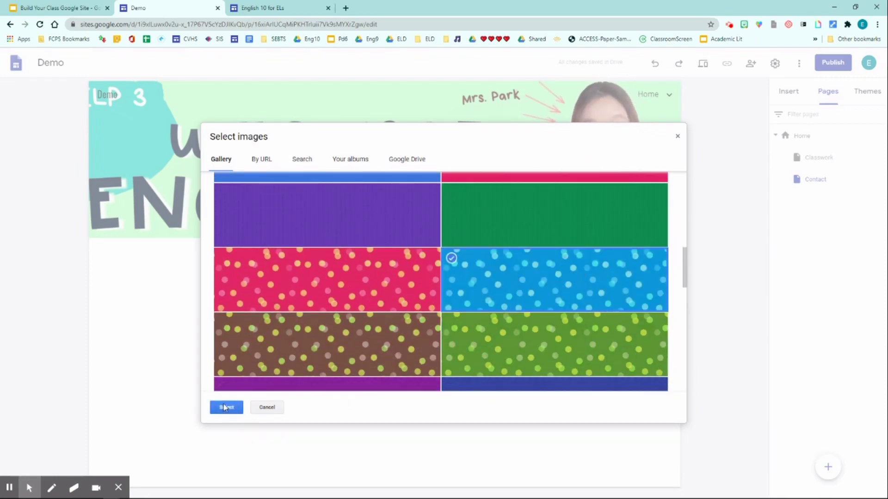
left_click(226, 408)
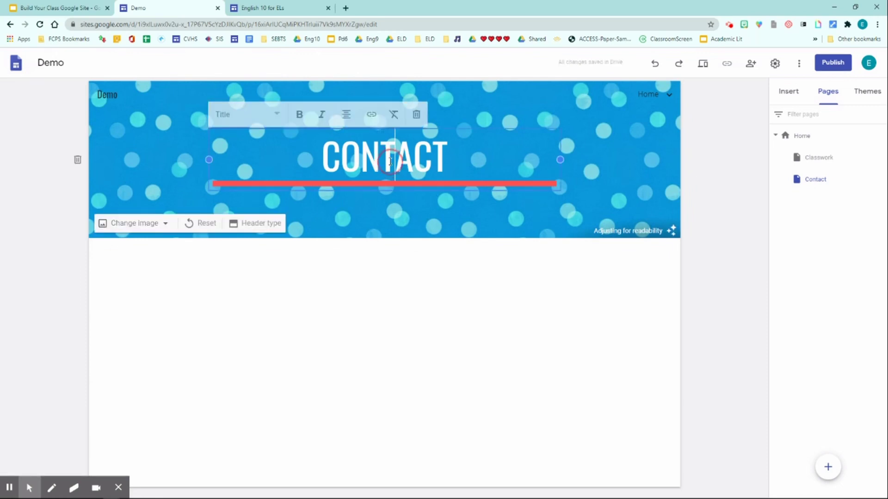
Toggle the header's readability darkening off and on, leaving it enabled
double_click(383, 157)
left_click(439, 215)
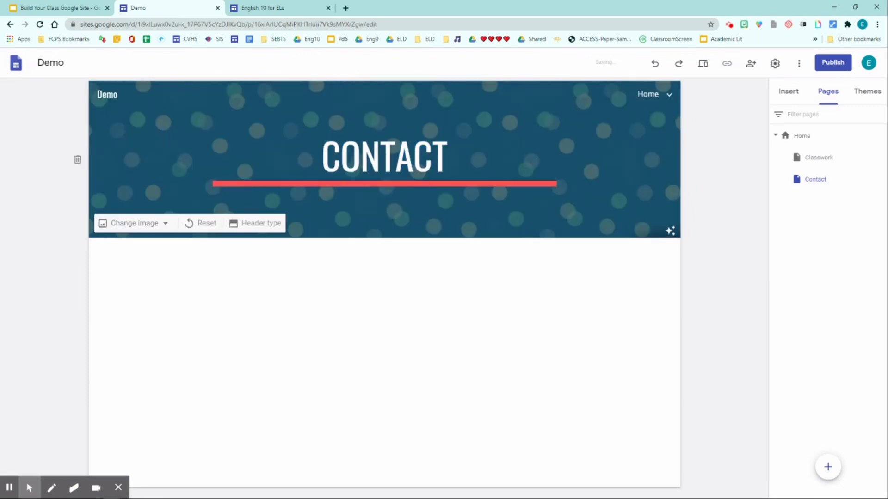
left_click(412, 170)
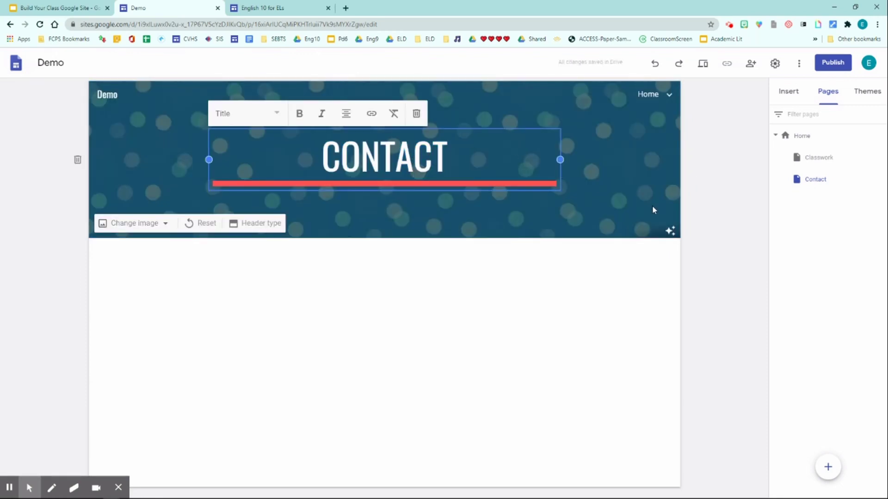
left_click(671, 219)
left_click(671, 231)
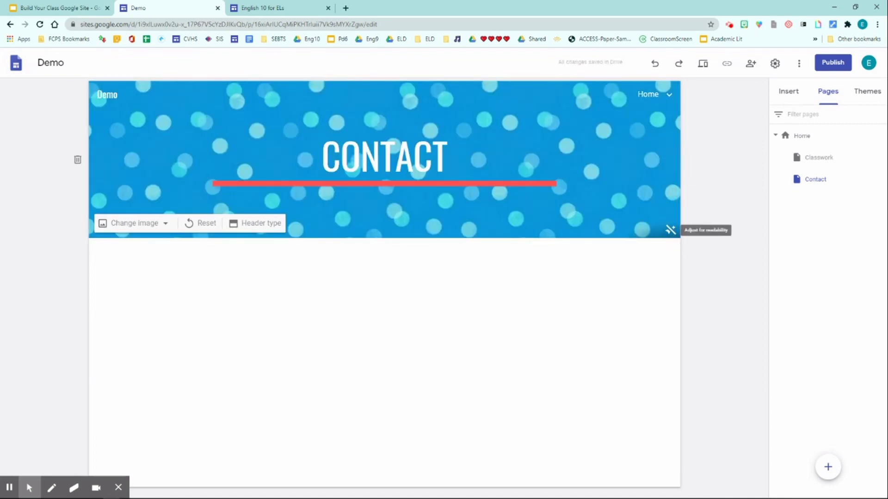
left_click(671, 231)
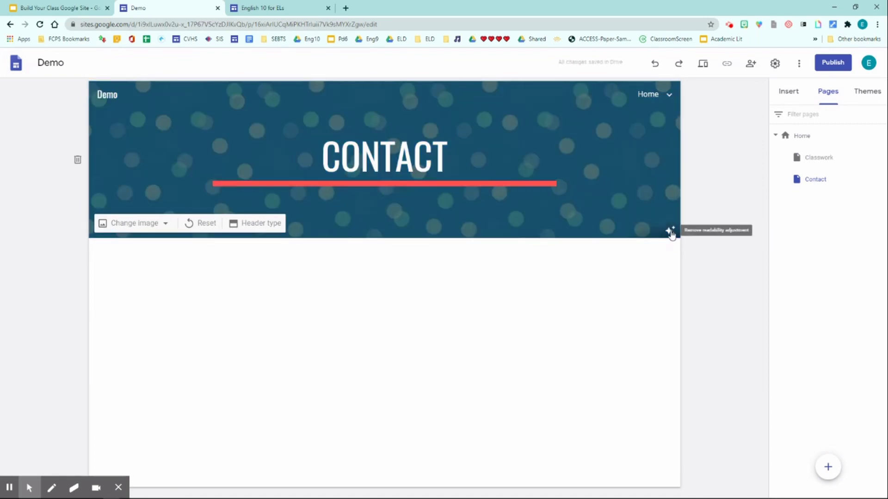
left_click(670, 231)
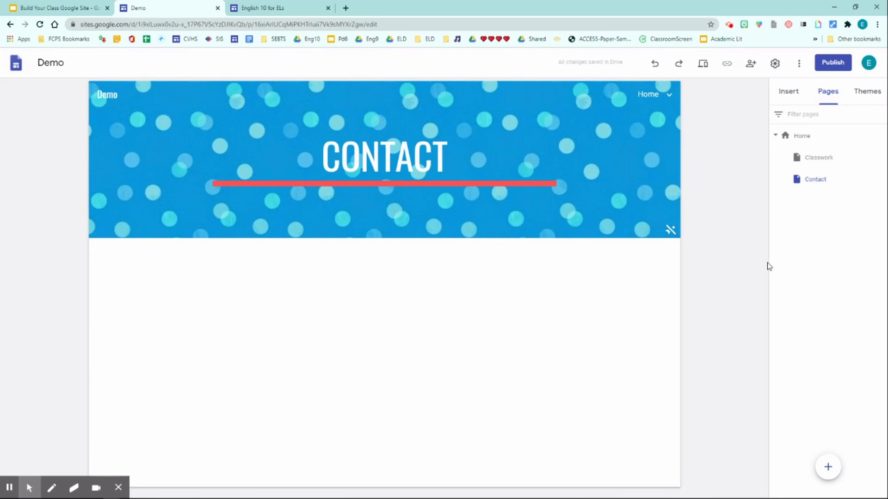
left_click(670, 231)
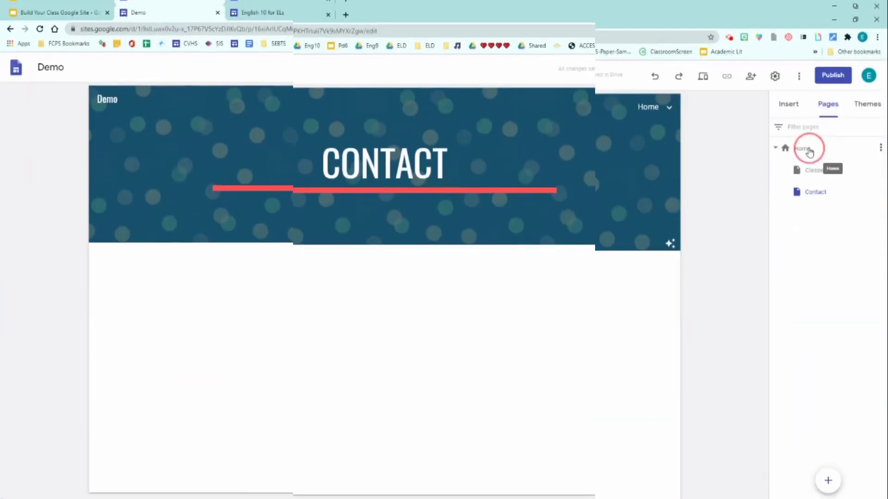
On Home, add a 'Classwork' text box below the banner styled as Heading
left_click(802, 136)
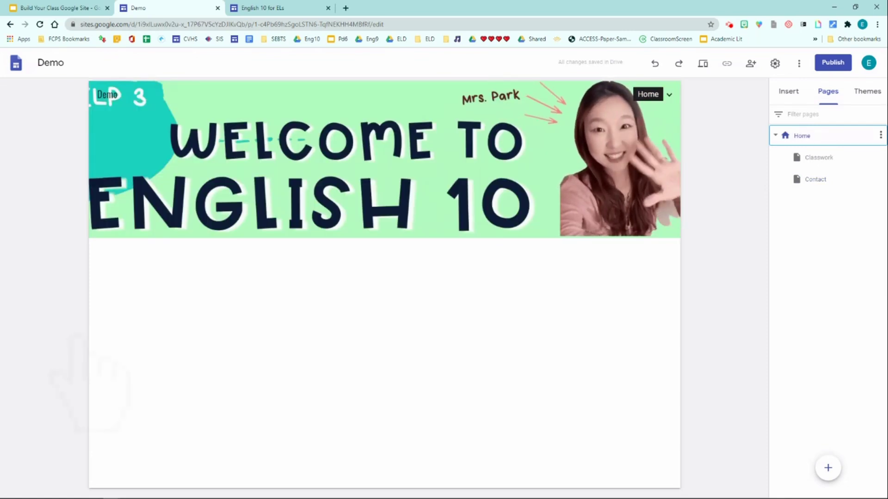
double_click(184, 296)
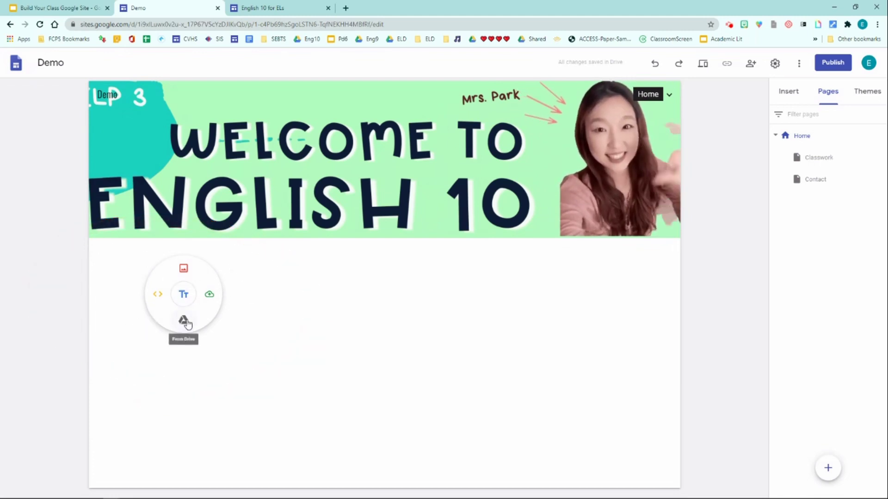
left_click(184, 294)
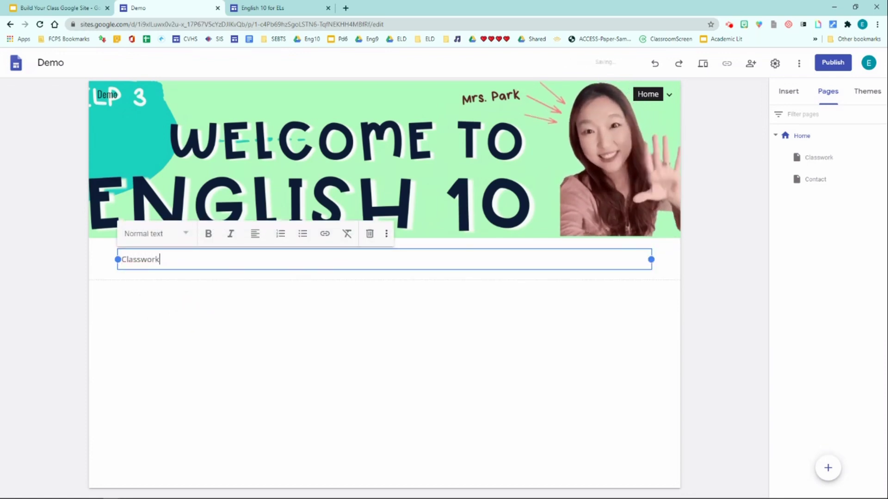
left_click(139, 234)
left_click(159, 288)
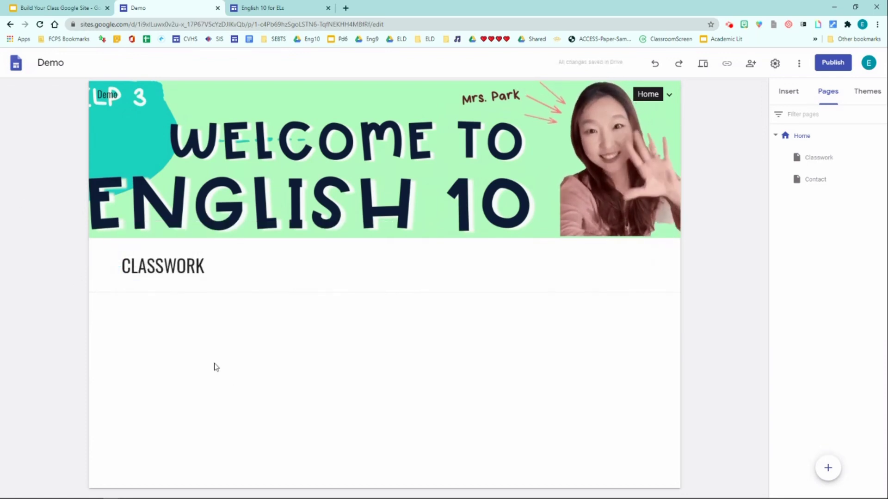
Try the Drive, image picker and upload insert options below the heading, cancelling each
double_click(157, 341)
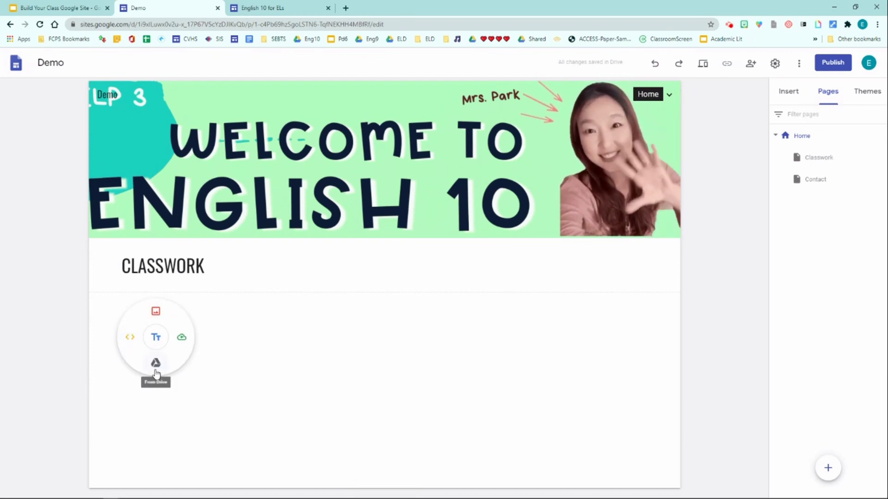
left_click(156, 372)
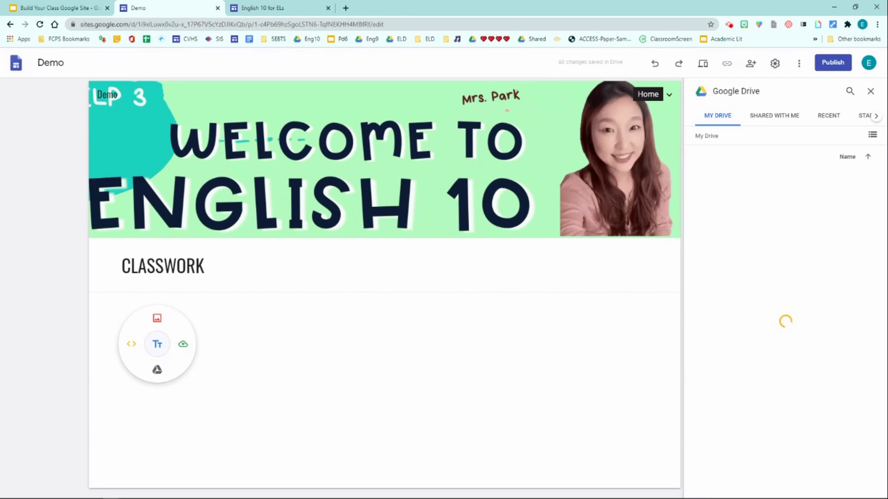
key("Escape")
left_click(157, 324)
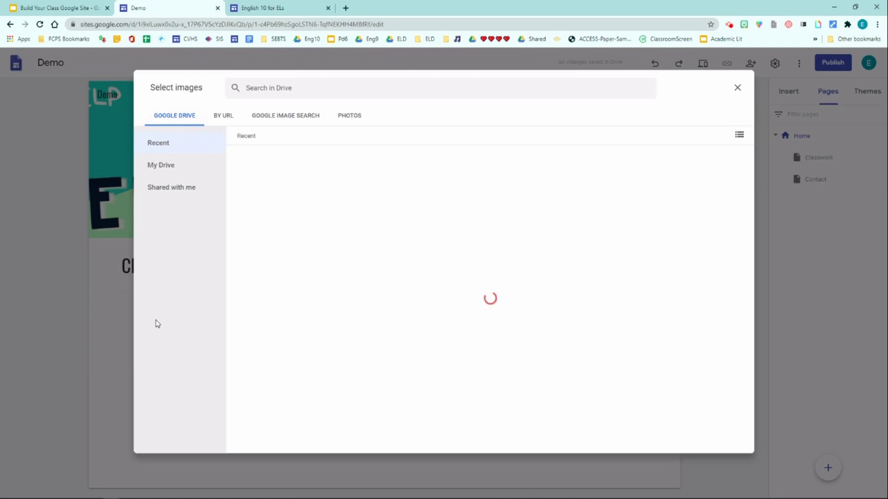
left_click(738, 87)
double_click(138, 349)
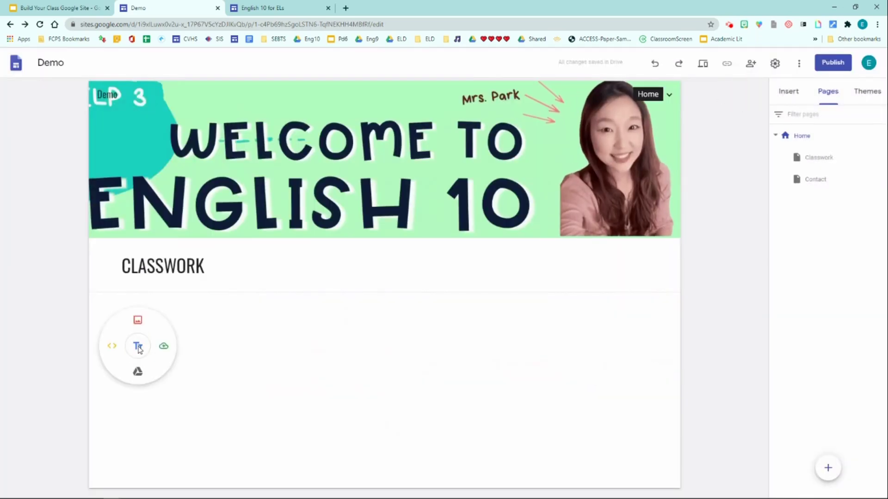
left_click(164, 346)
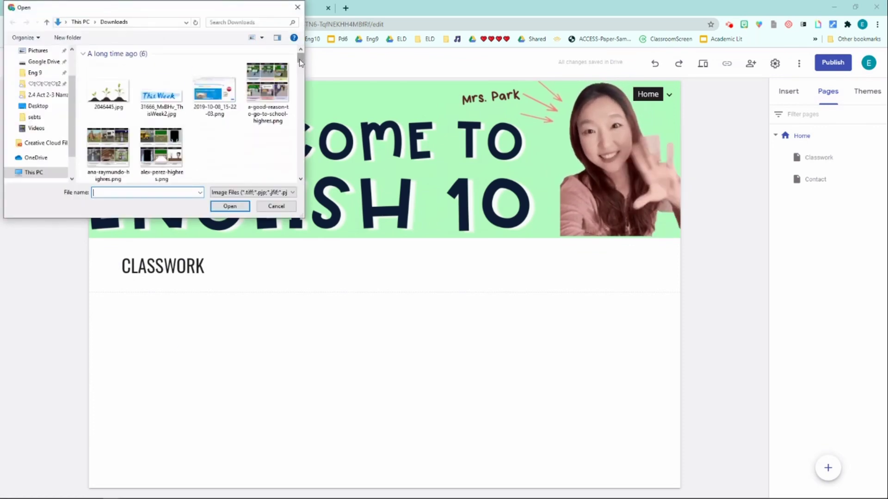
left_click(297, 7)
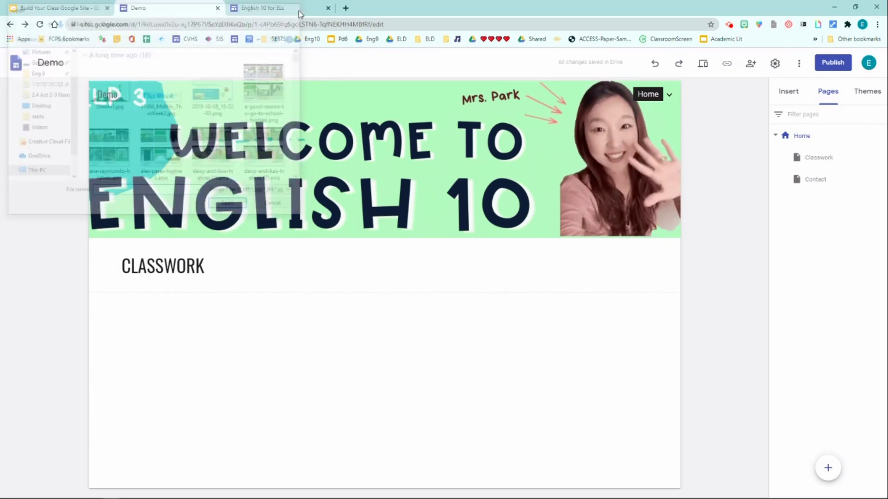
Insert the CLASS WORK circle image 1.jpg below the CLASSWORK heading
double_click(138, 340)
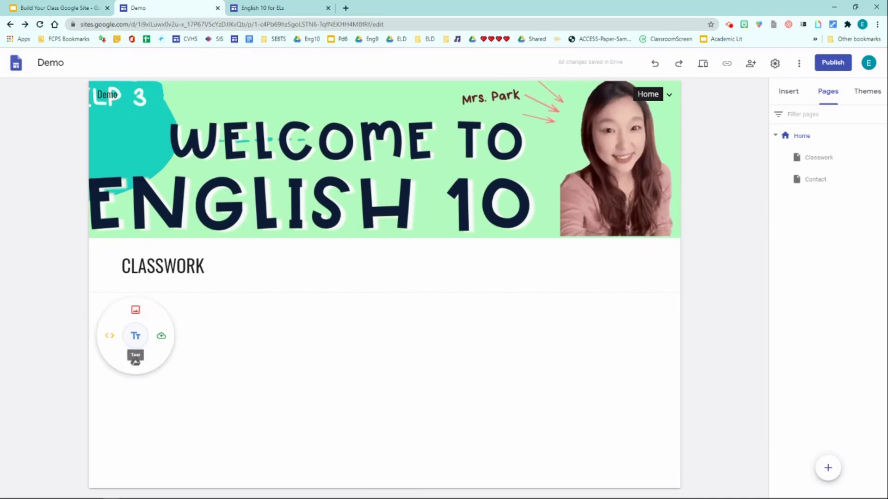
left_click(134, 310)
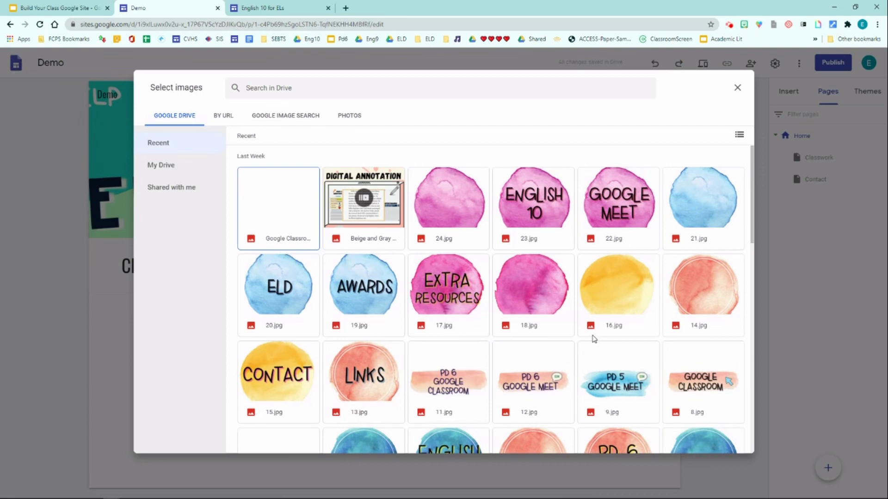
scroll(593, 339, "down", 3)
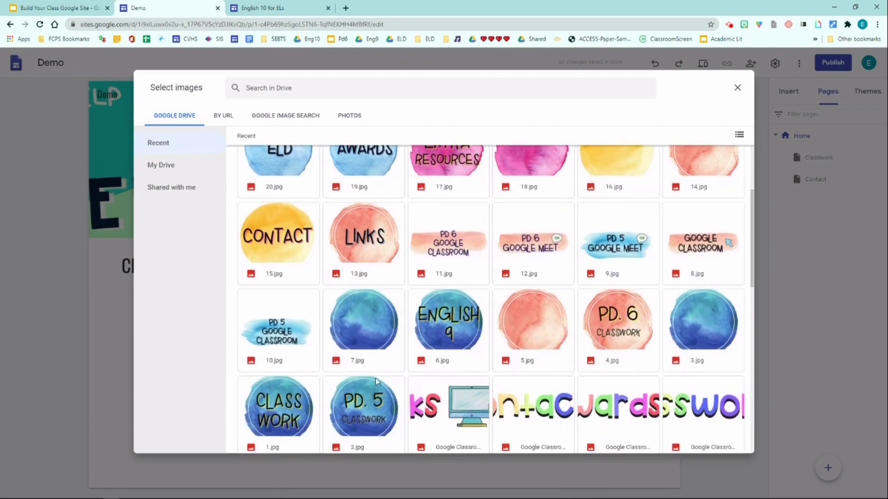
left_click(298, 403)
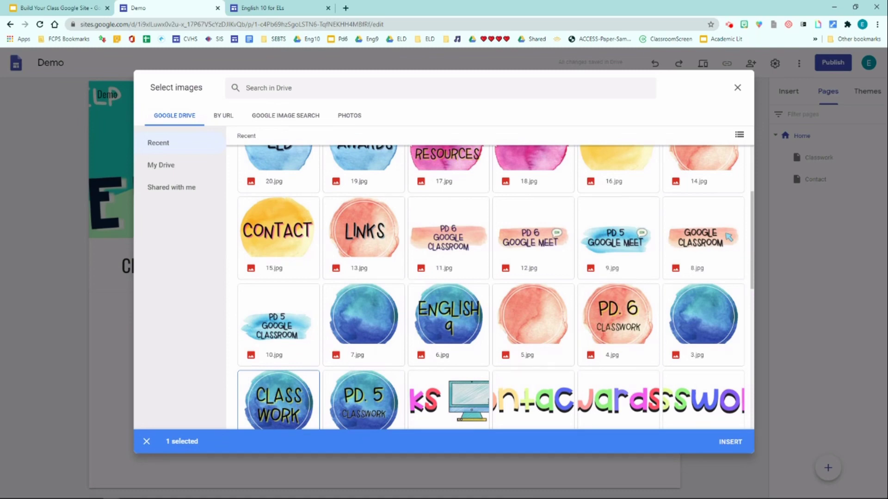
left_click(730, 442)
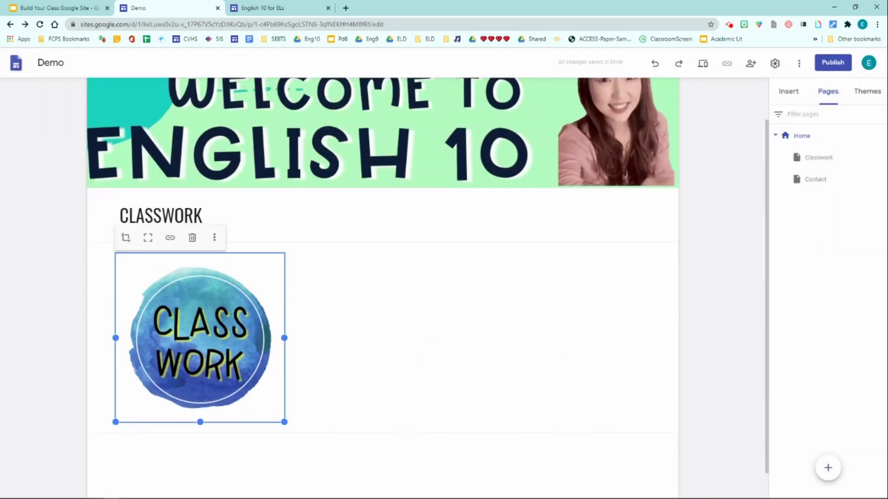
Place the CONTACT circle image 15.jpg beside the CLASS WORK image
double_click(379, 323)
left_click(378, 320)
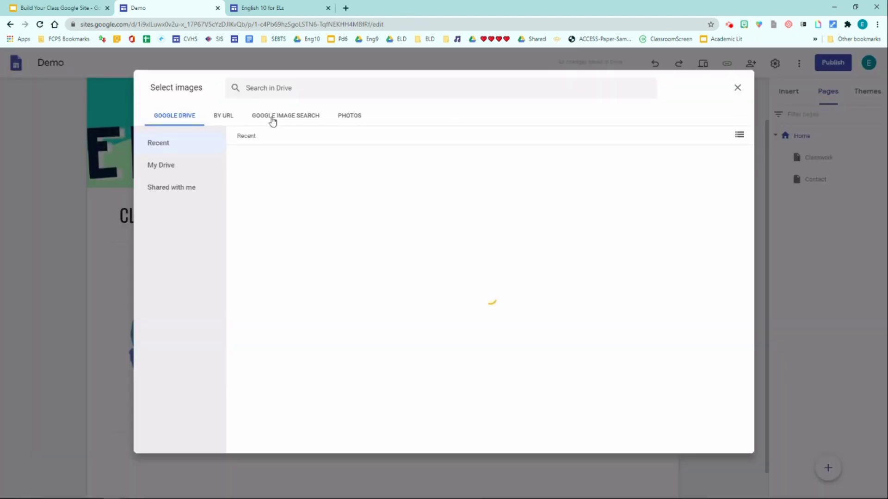
scroll(528, 289, "down", 1)
left_click(278, 327)
left_click(730, 442)
left_click(588, 341)
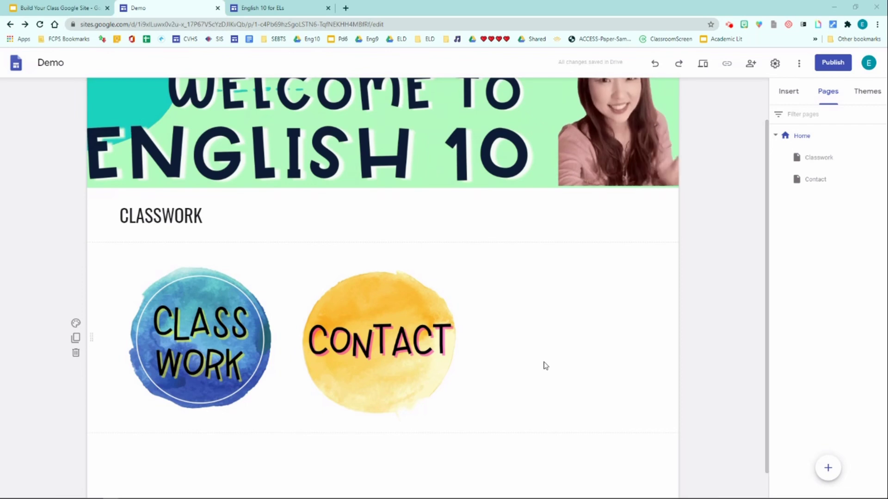
left_click(221, 349)
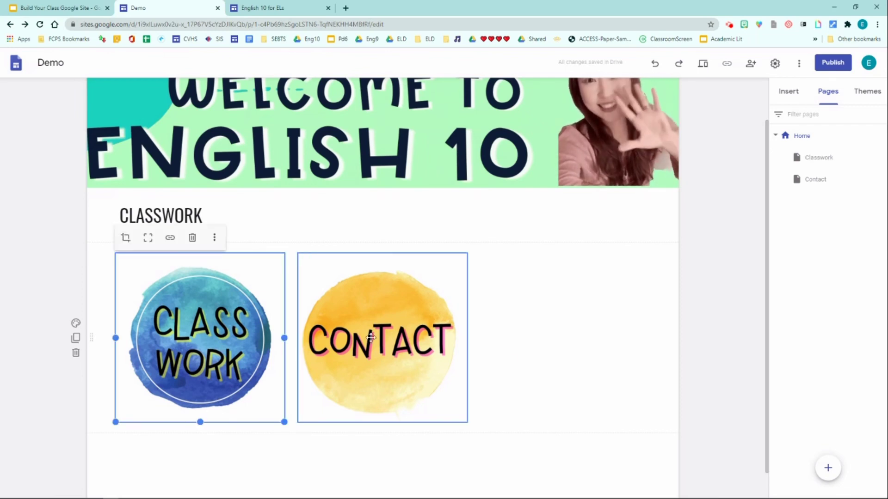
Link the CLASS WORK image to the Classwork page and the CONTACT image to Contact
left_click(379, 340)
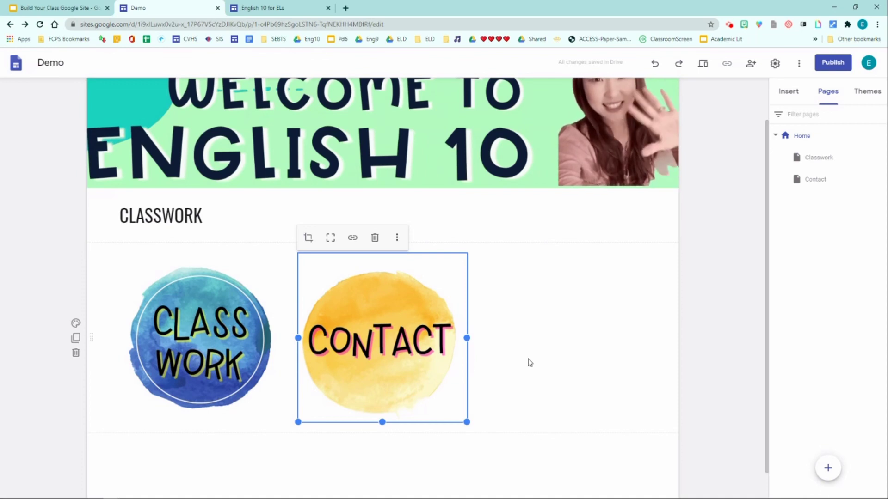
left_click(205, 307)
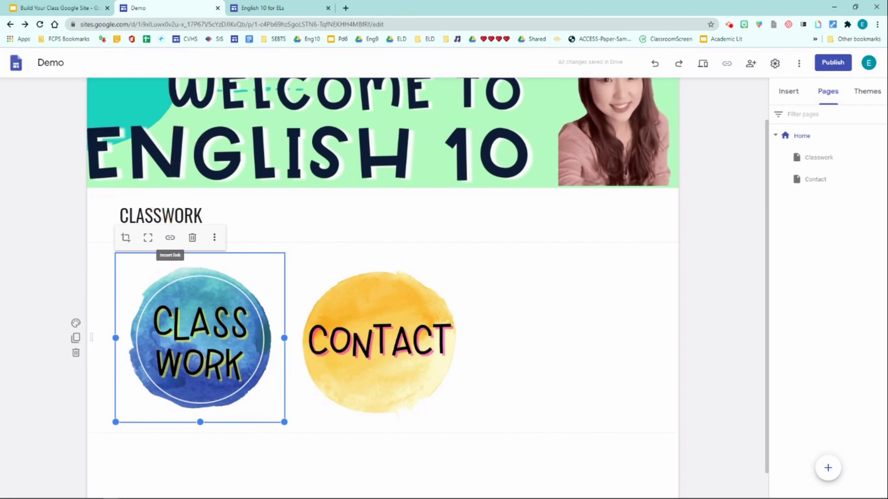
left_click(171, 238)
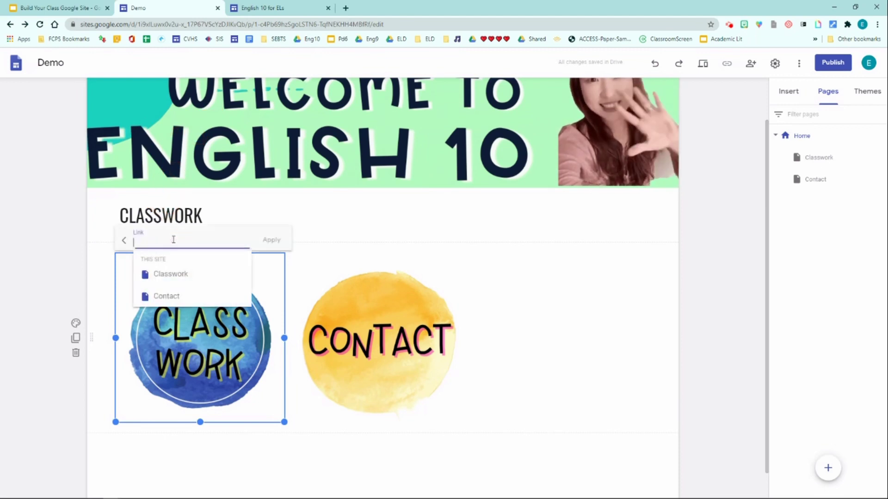
left_click(198, 279)
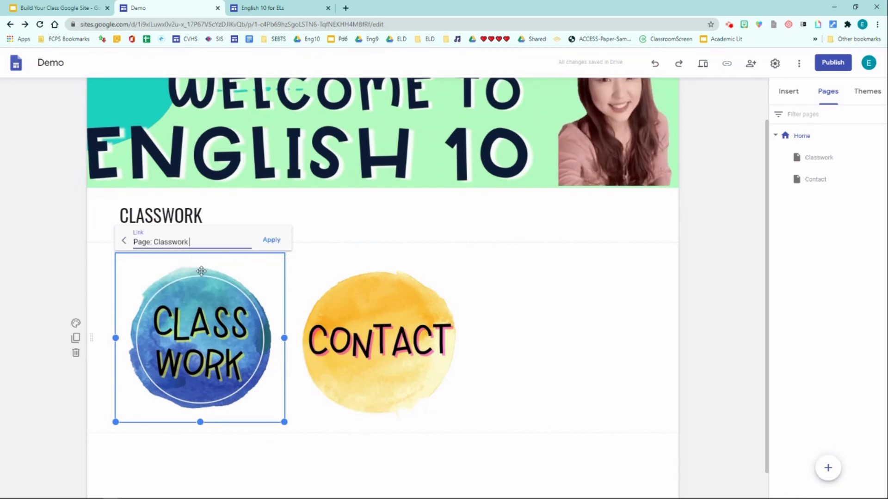
left_click(272, 243)
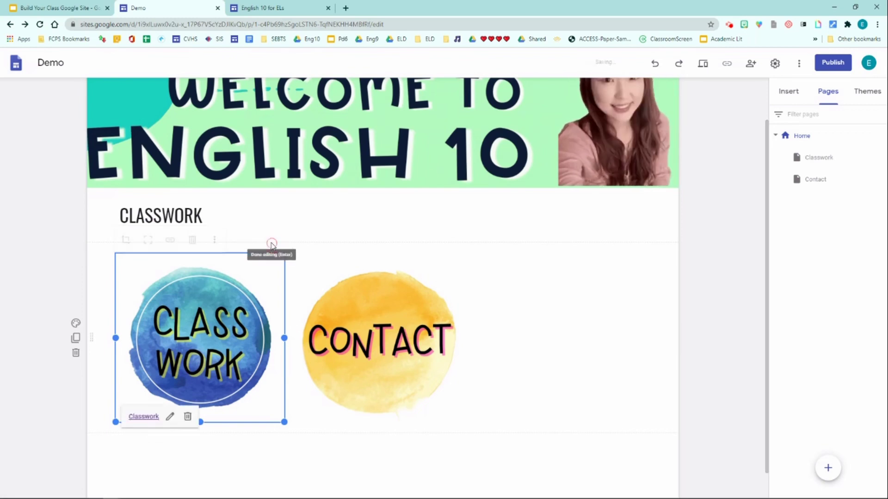
left_click(392, 328)
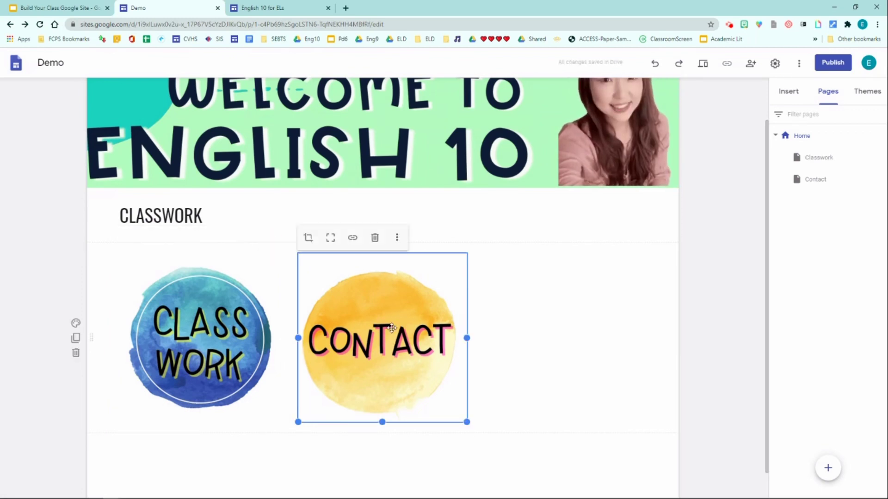
left_click(352, 237)
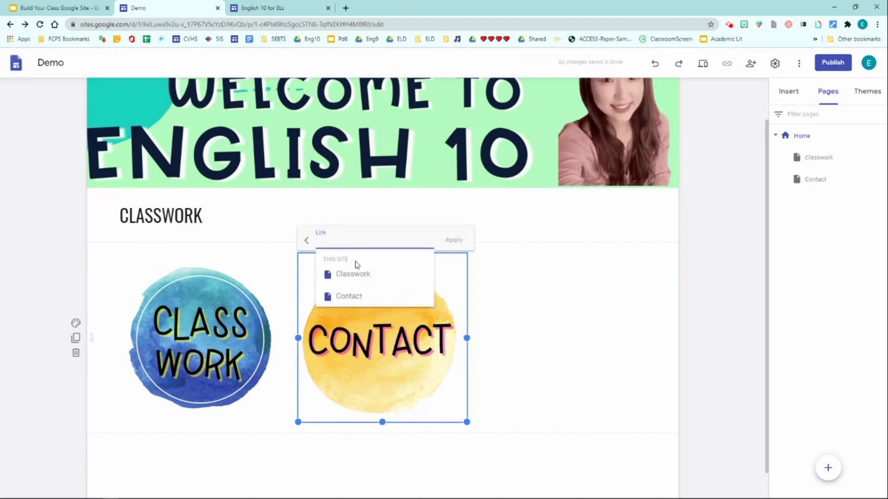
left_click(357, 296)
left_click(453, 240)
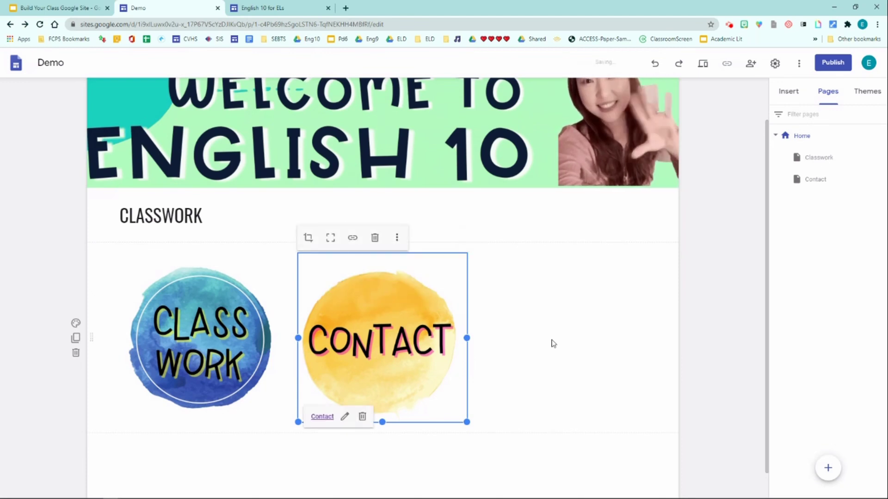
Delete the CLASSWORK heading text box from the Home page
left_click(198, 214)
left_click_drag(219, 214, 110, 214)
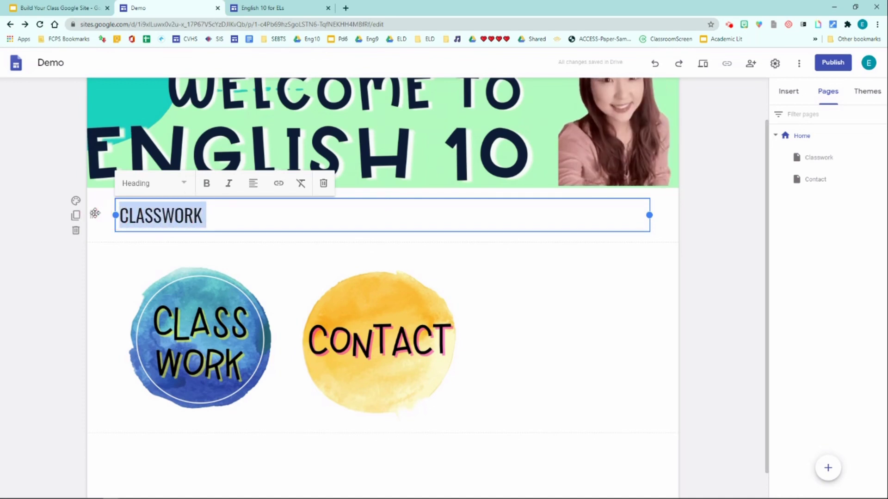
left_click(323, 184)
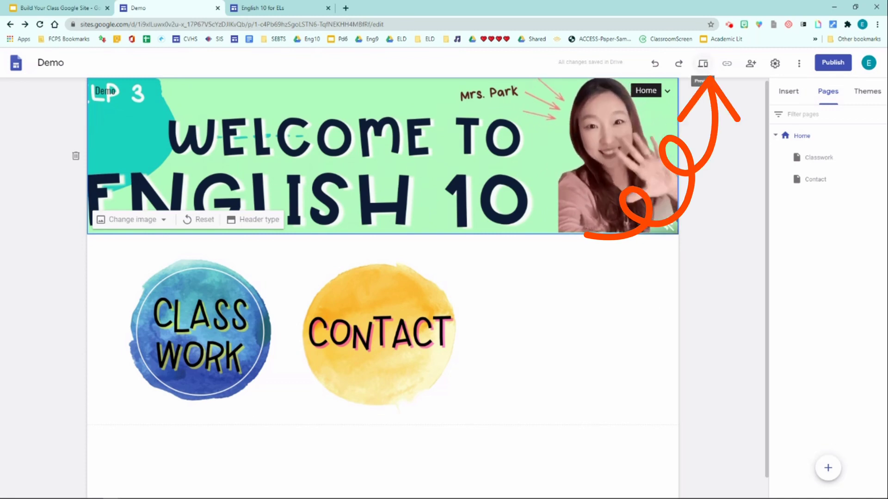
In preview, test the Class Work and Contact buttons, returning to Home after each
left_click(705, 66)
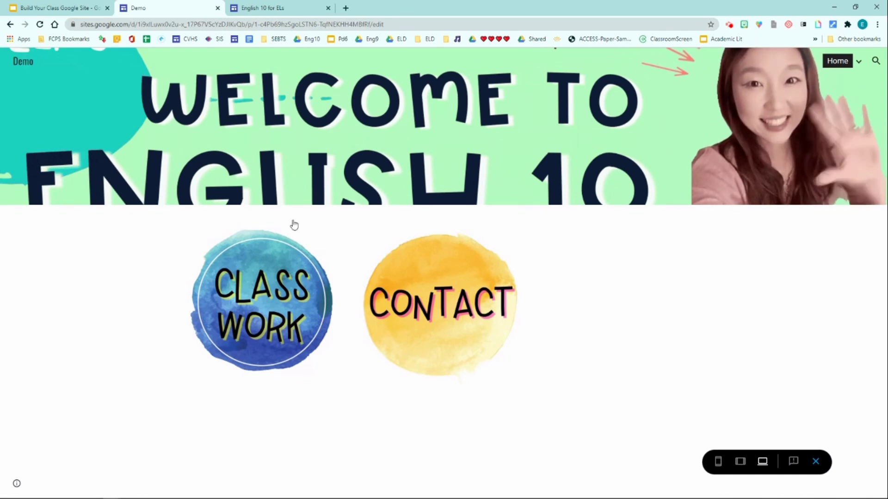
left_click(275, 338)
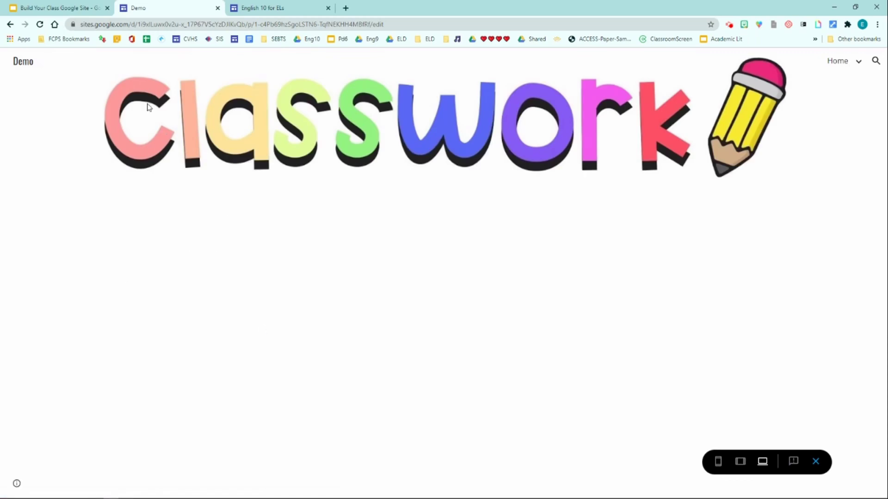
left_click(11, 24)
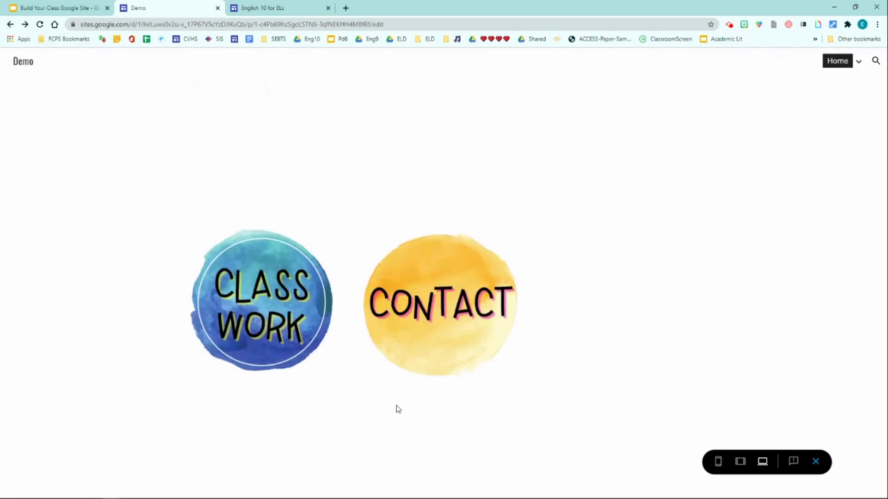
left_click(432, 340)
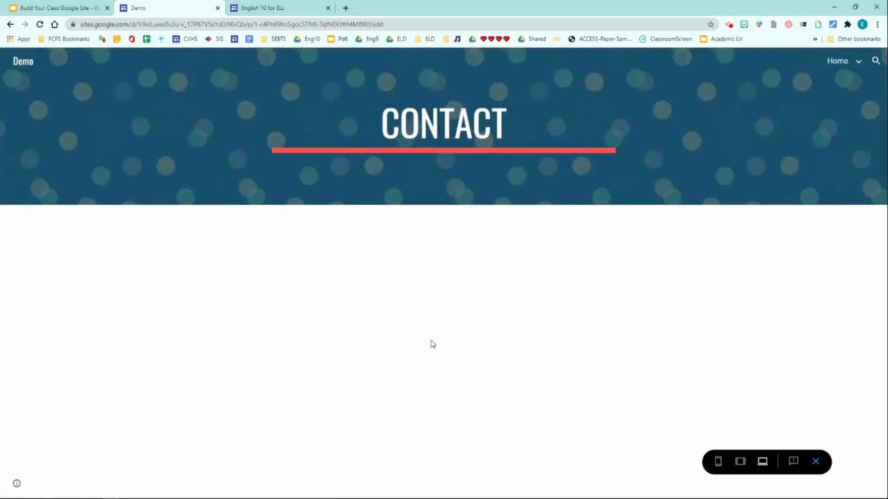
key("alt+Left")
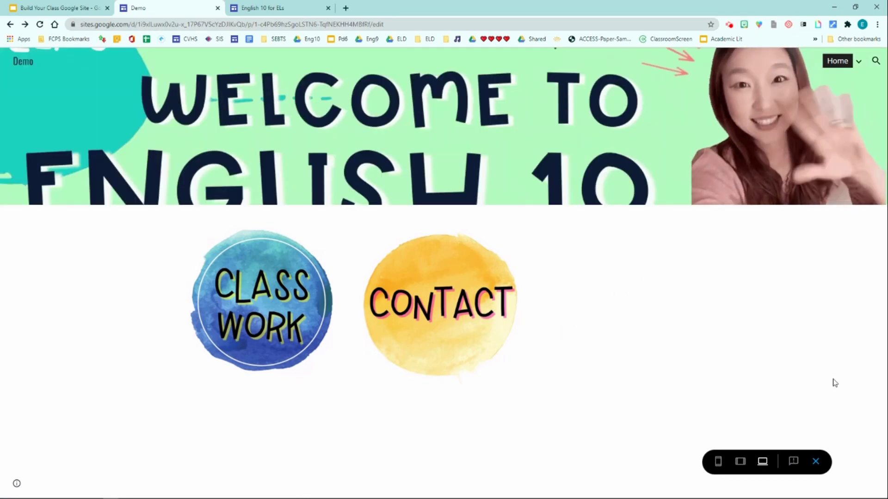
Exit preview and open the example English 10 for ELs site's PD. 6 Classwork page
left_click(816, 463)
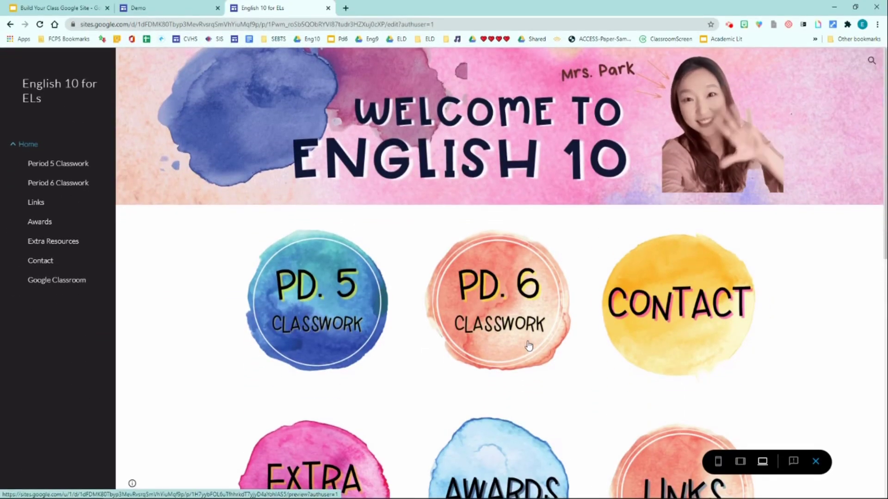
left_click(502, 338)
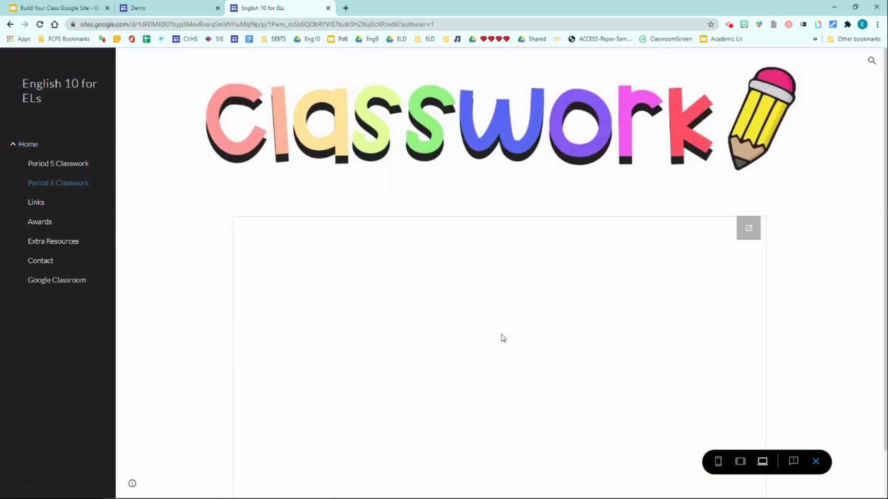